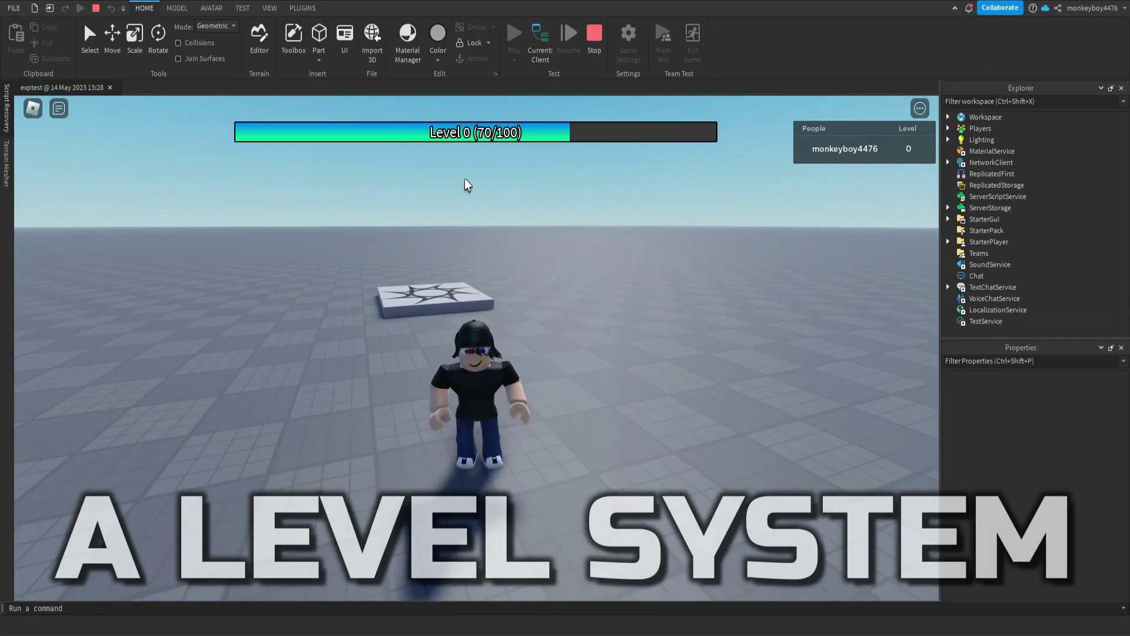
# - Walk the character around the playtest to show the Level 1 XP bar filling toward 200
pyautogui.press('w')
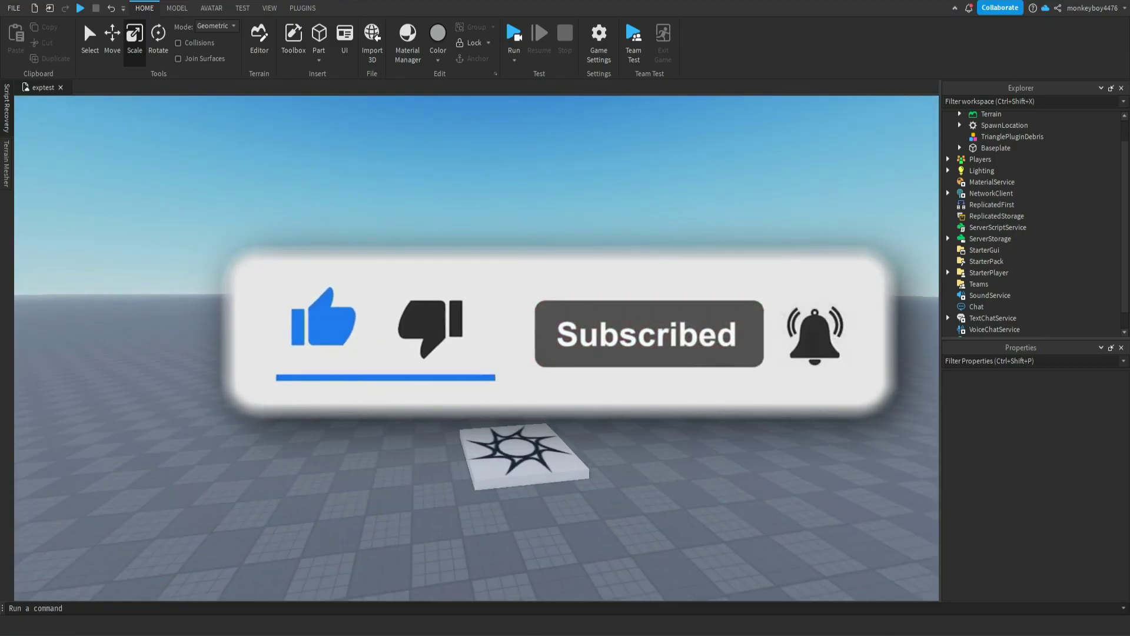
pyautogui.scroll(4, 525, 292)
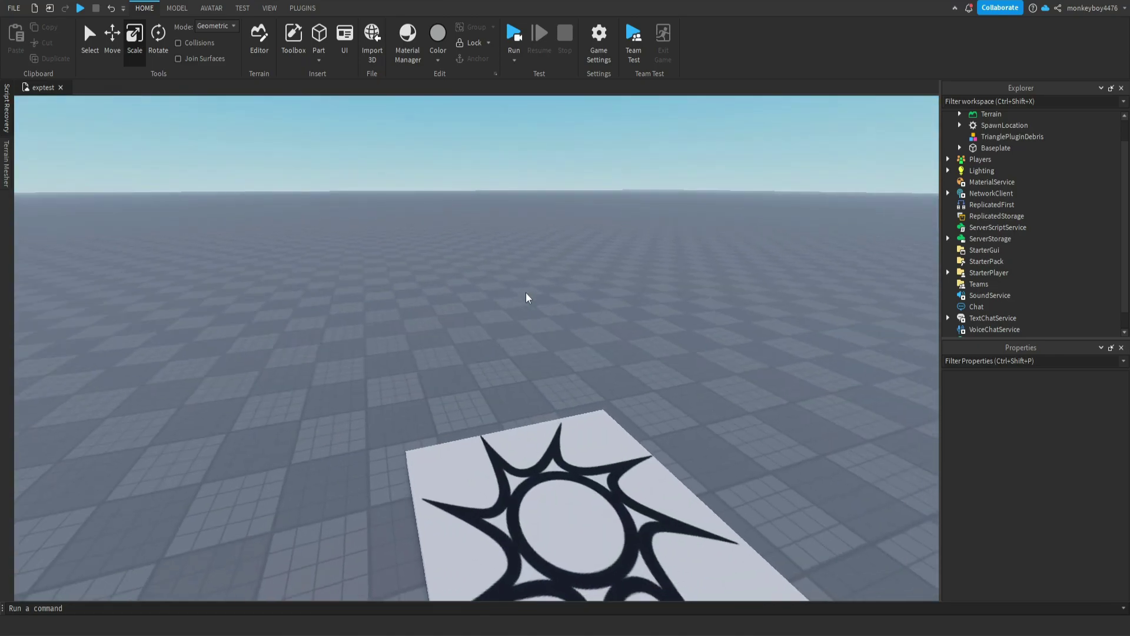
pyautogui.scroll(-2, 527, 292)
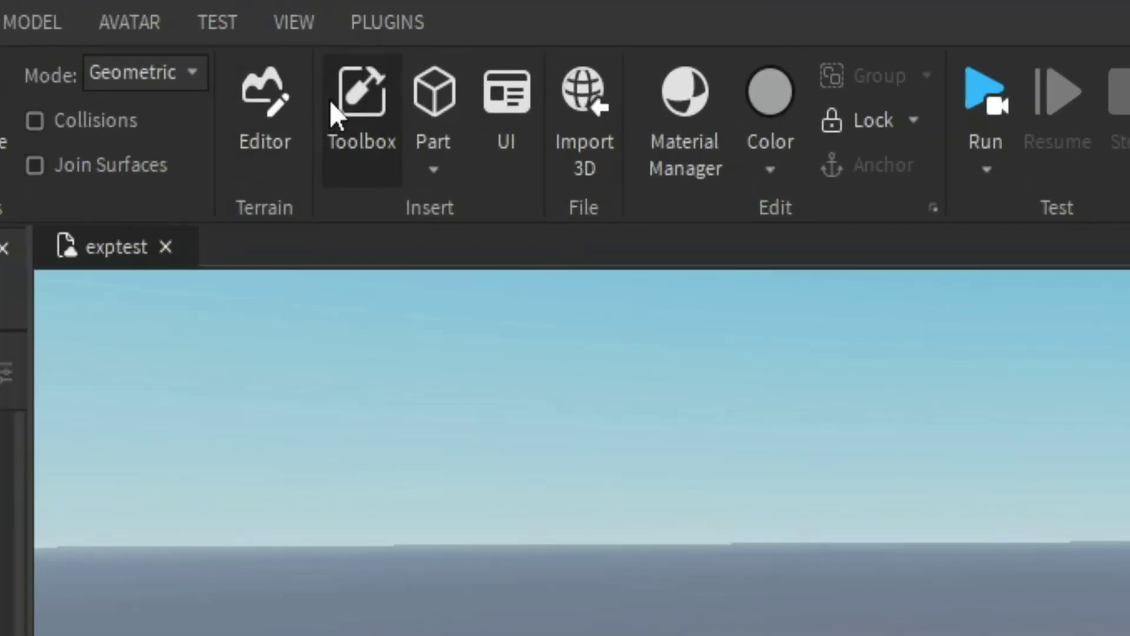
# - Insert the Level/EXP System model from My Models in the Toolbox
pyautogui.click(360, 105)
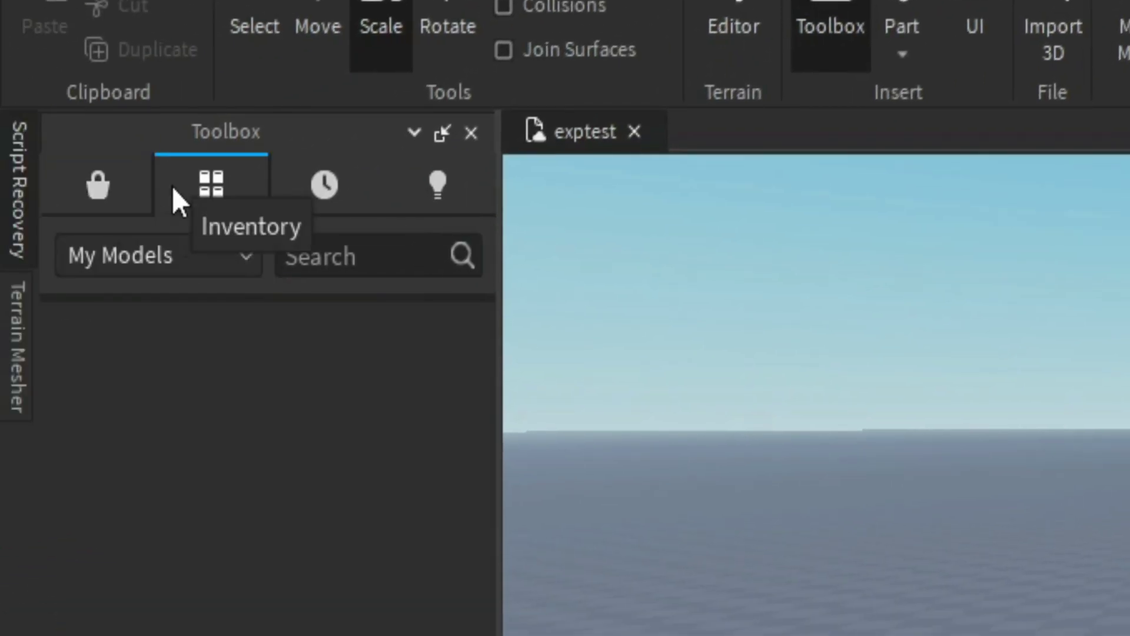
pyautogui.click(210, 186)
pyautogui.click(177, 478)
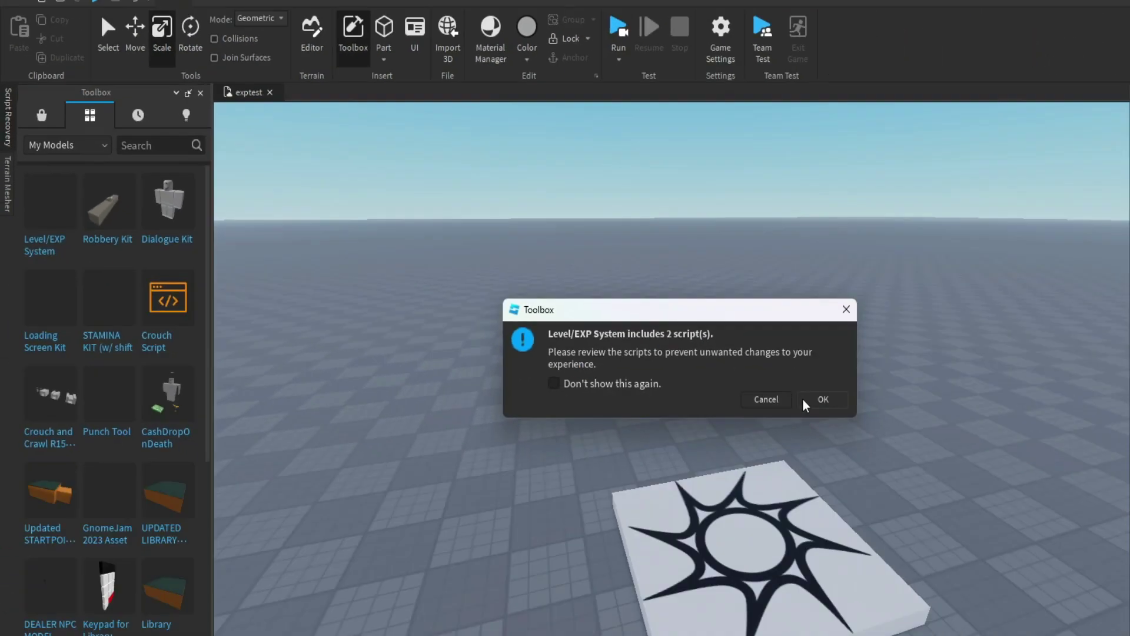
pyautogui.click(822, 404)
pyautogui.click(167, 88)
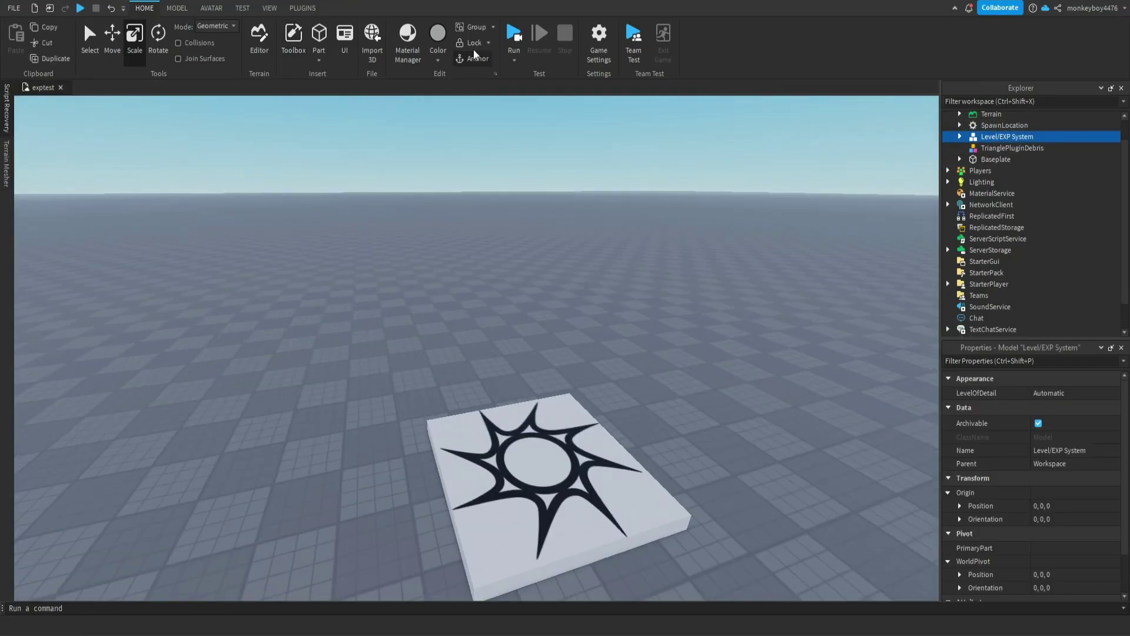
# - Ungroup the Level/EXP System model and expand its StarterGui and ServerScriptService folders
pyautogui.hotkey('ctrl', 'u')
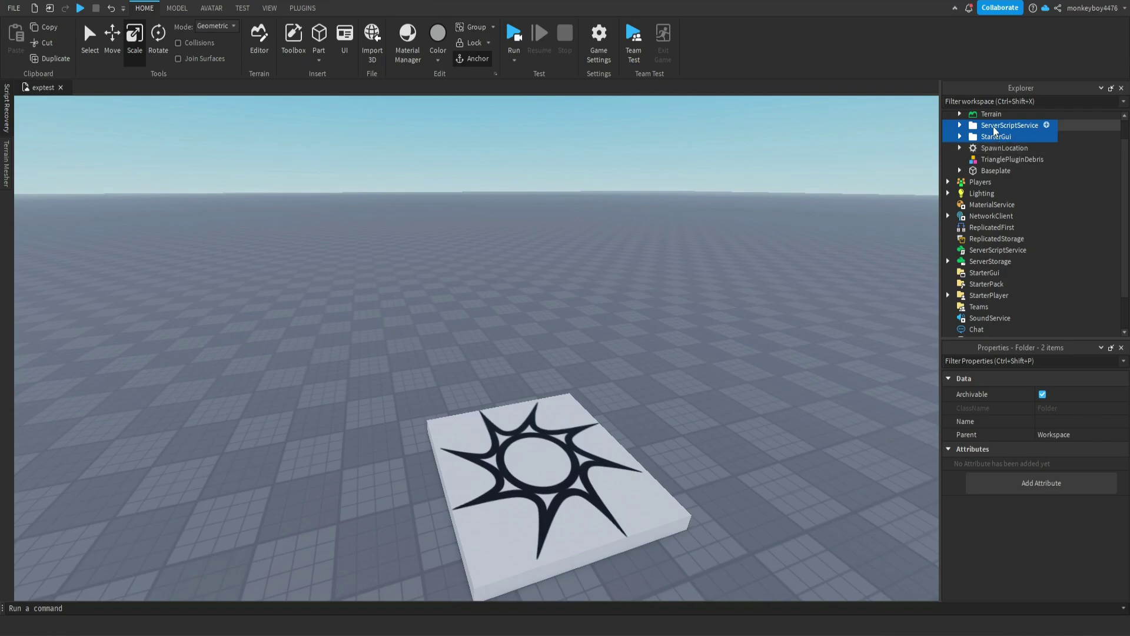
pyautogui.click(995, 127)
pyautogui.click(989, 137)
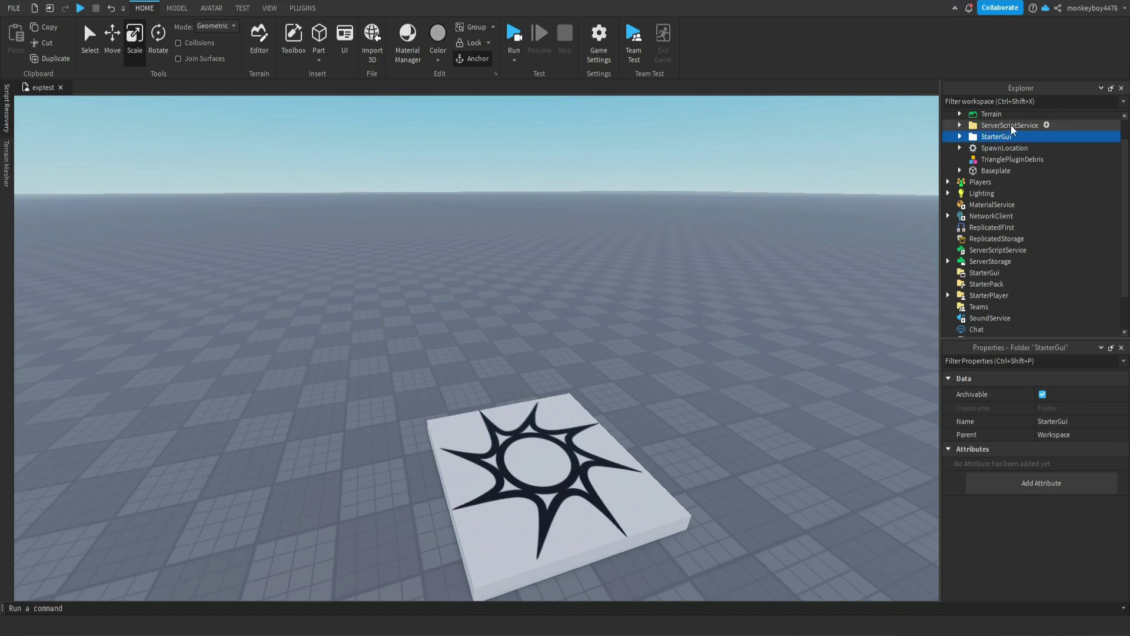
pyautogui.click(959, 126)
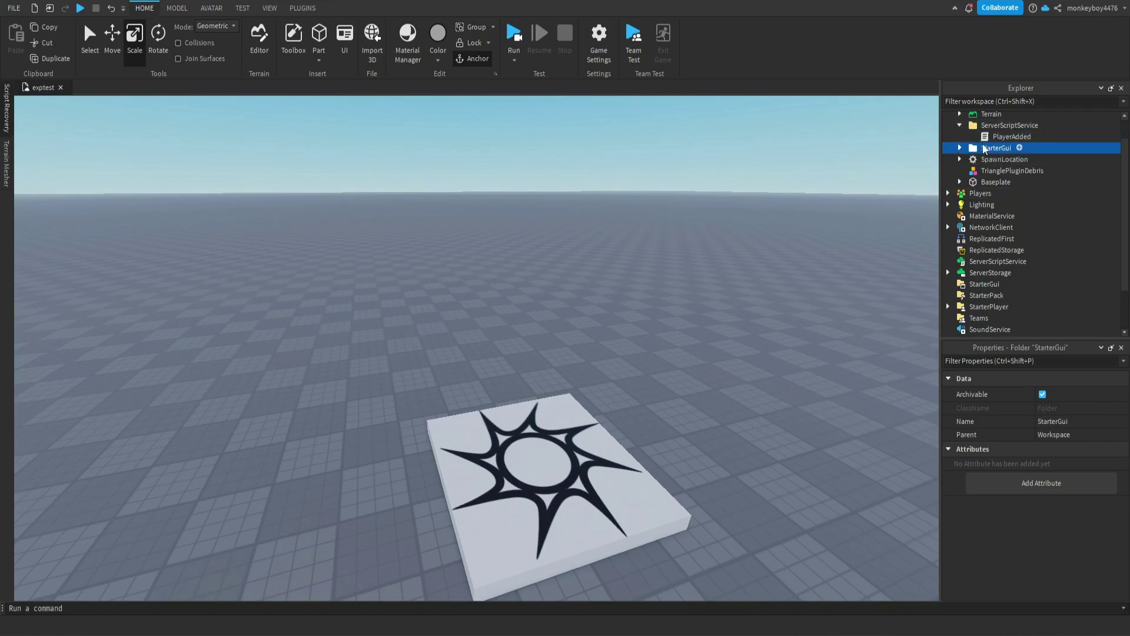
pyautogui.click(961, 149)
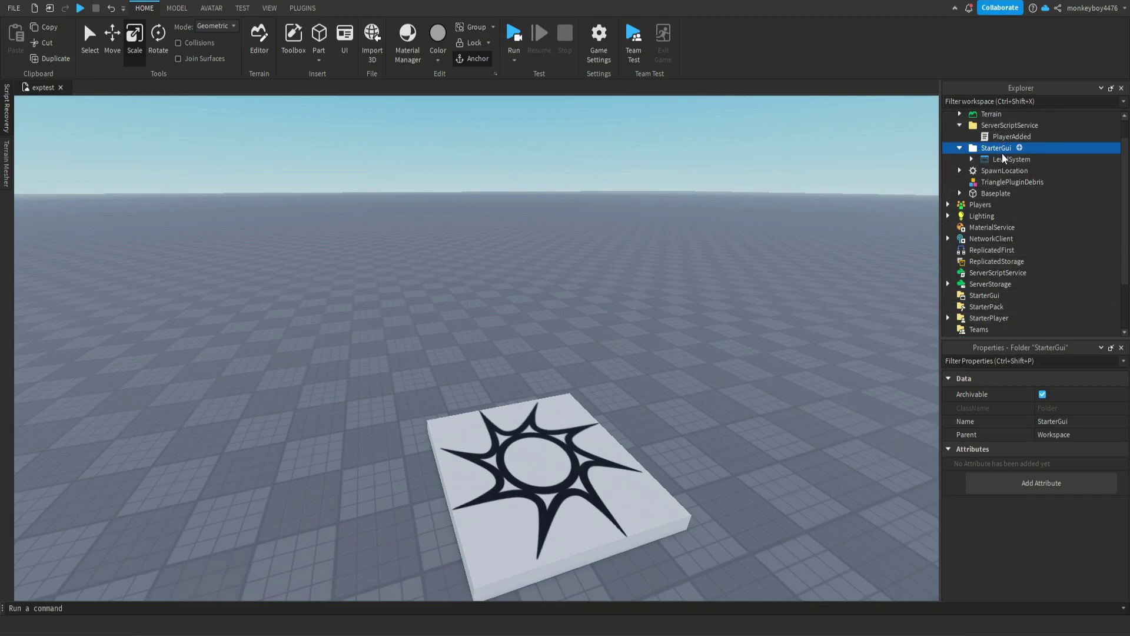
# - Move LevelSystem into StarterGui and PlayerAdded into ServerScriptService
pyautogui.moveTo(1003, 159); pyautogui.dragTo(1009, 300)
pyautogui.click(999, 137)
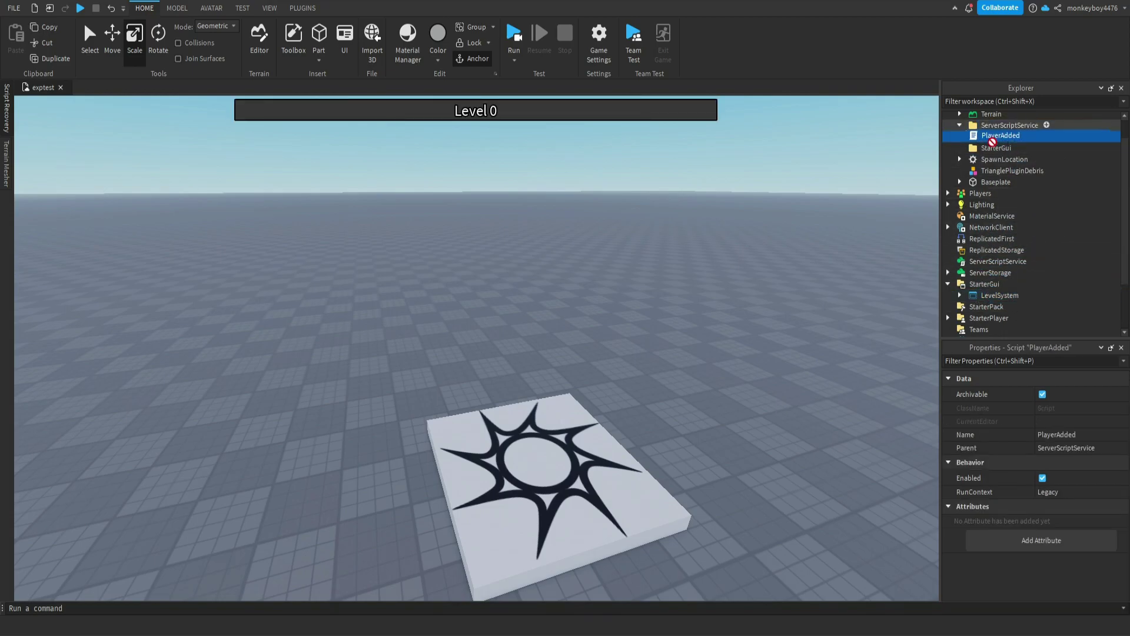
pyautogui.moveTo(999, 137); pyautogui.dragTo(1006, 258)
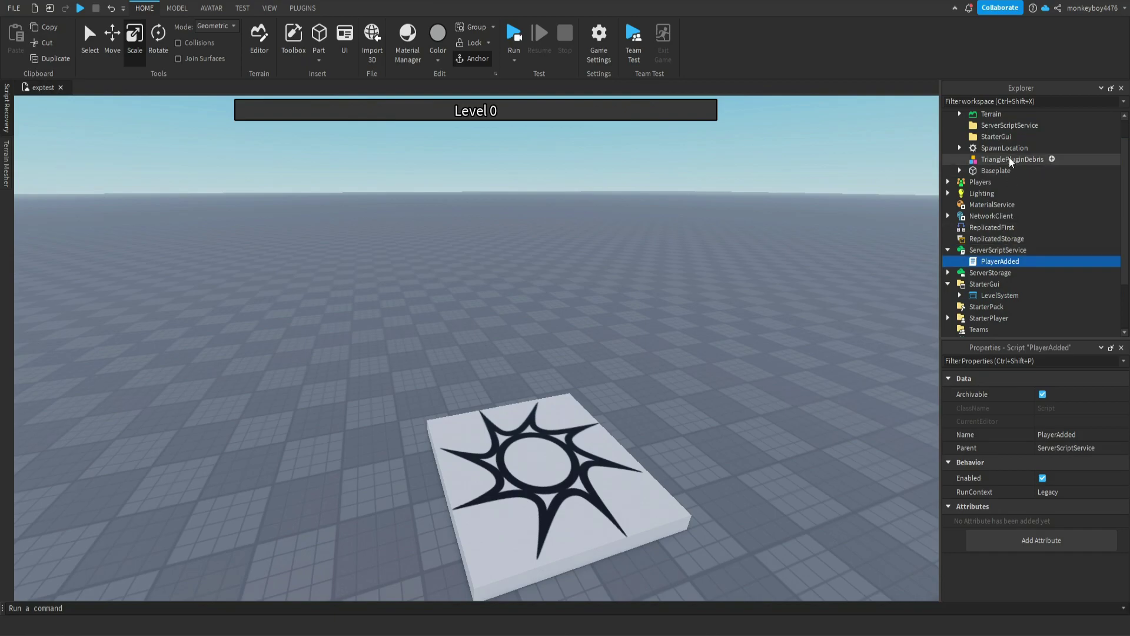
# - Delete the empty leftover folders from the Explorer
pyautogui.click(1007, 126)
pyautogui.press('Delete')
pyautogui.click(1005, 126)
pyautogui.press('Delete')
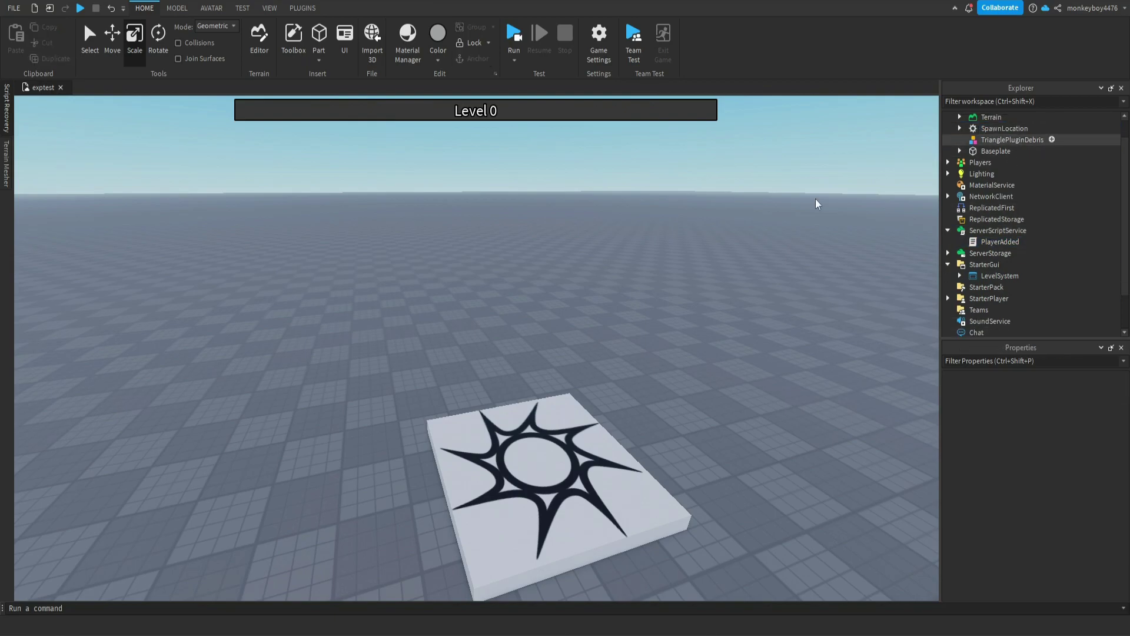
pyautogui.moveTo(817, 203); pyautogui.dragTo(676, 235, button='right')
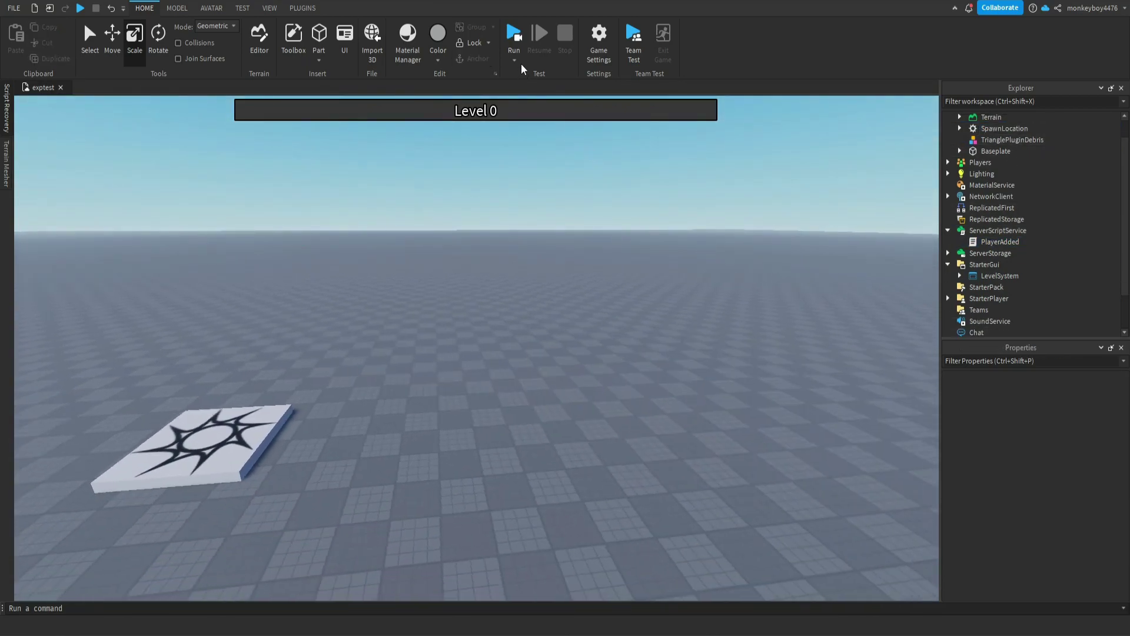
pyautogui.click(515, 61)
pyautogui.click(530, 89)
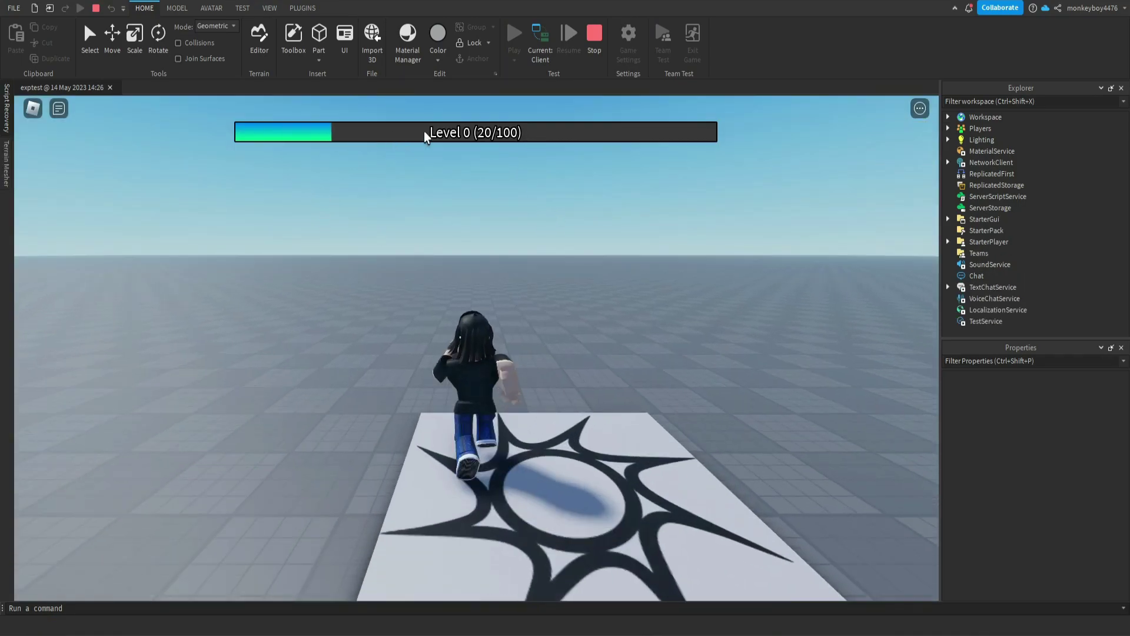
pyautogui.press('w')
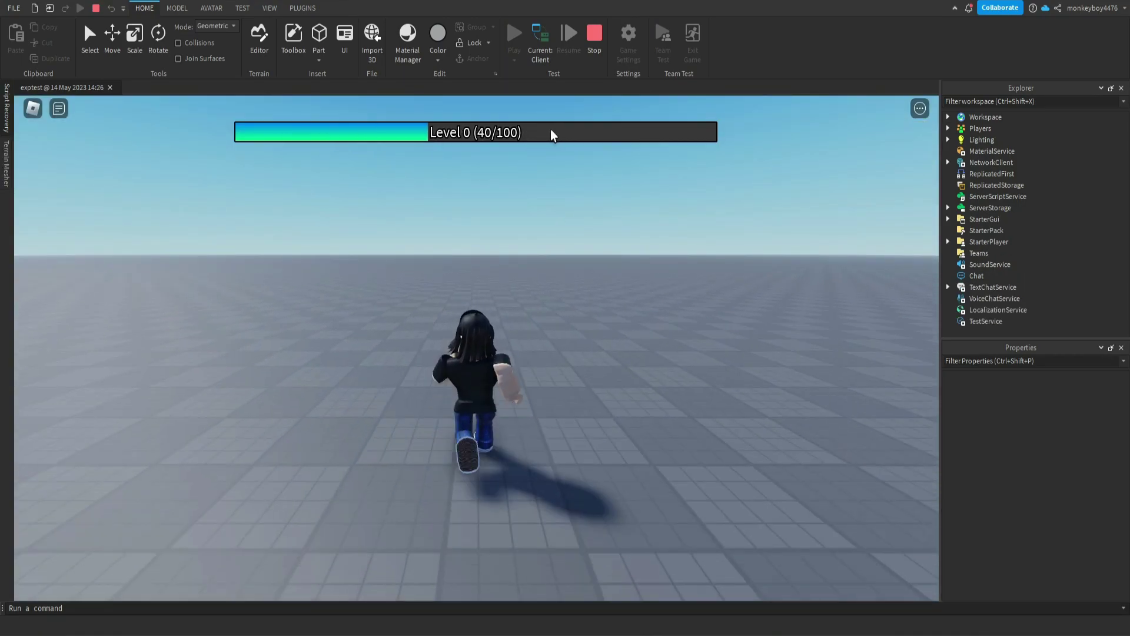
pyautogui.press('d')
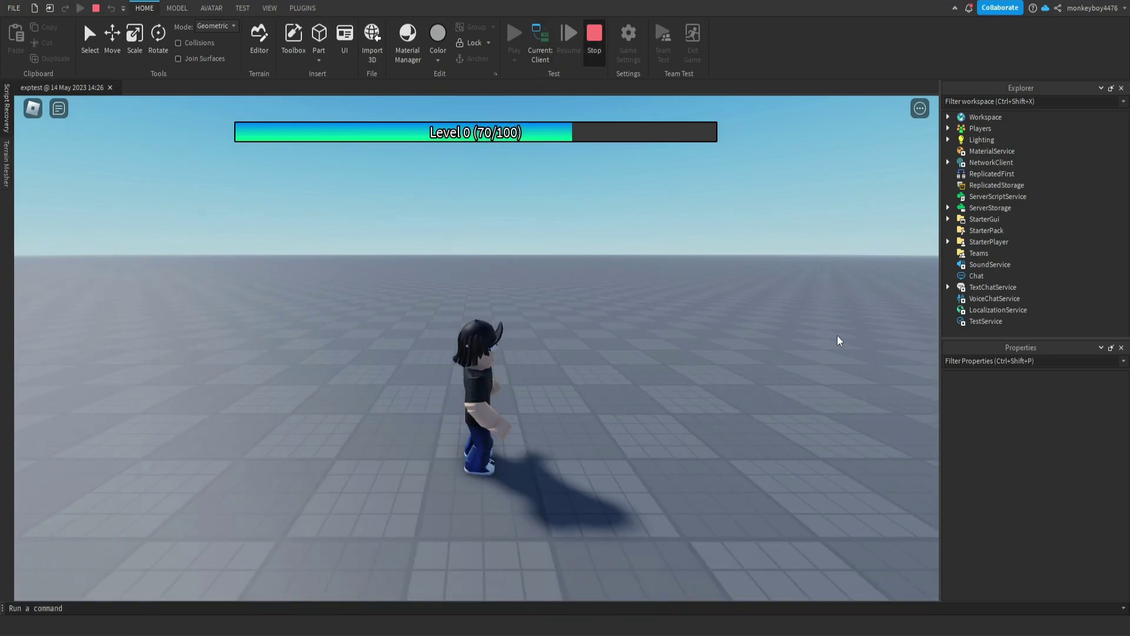
pyautogui.hotkey('shift', 'F5')
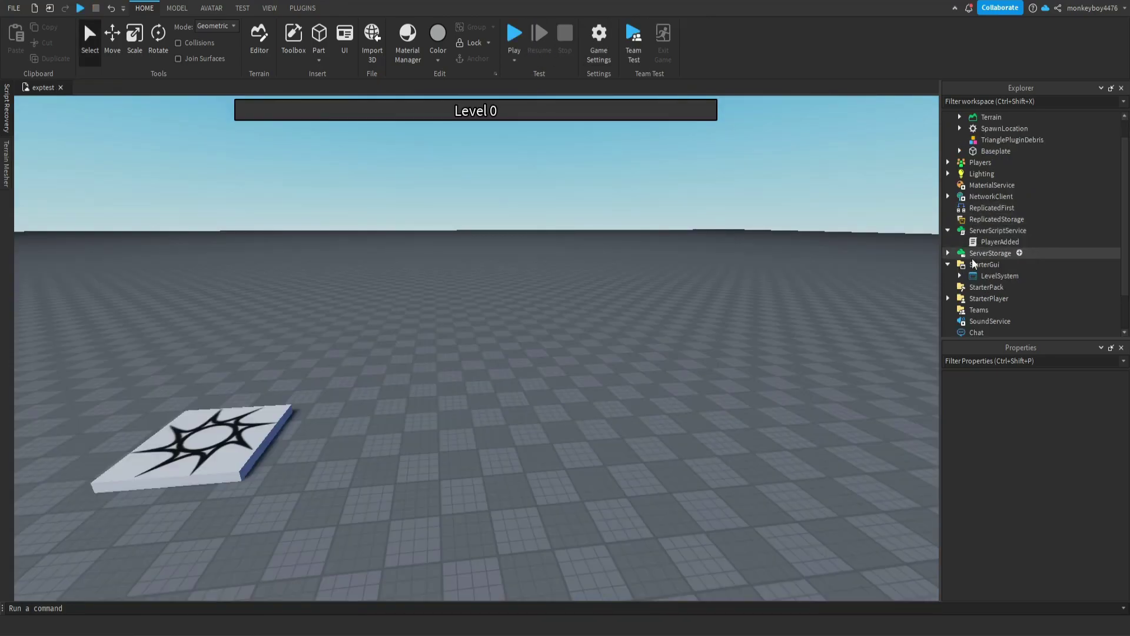
# - Open the PlayerAdded script in the script editor
pyautogui.doubleClick(999, 242)
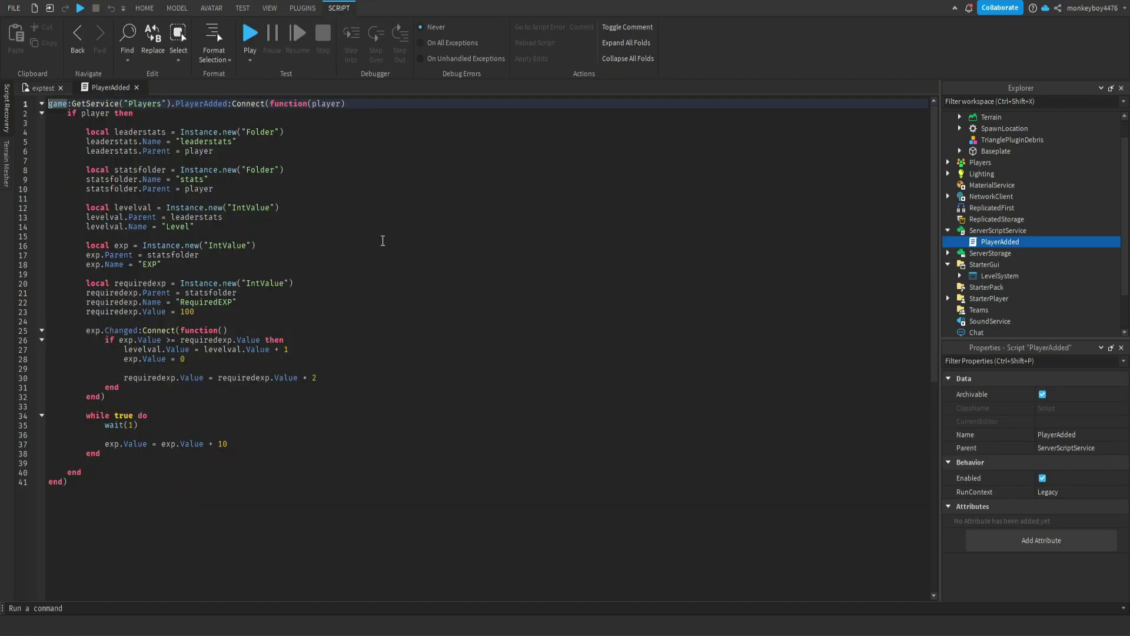
pyautogui.hotkey('ctrl', 'a')
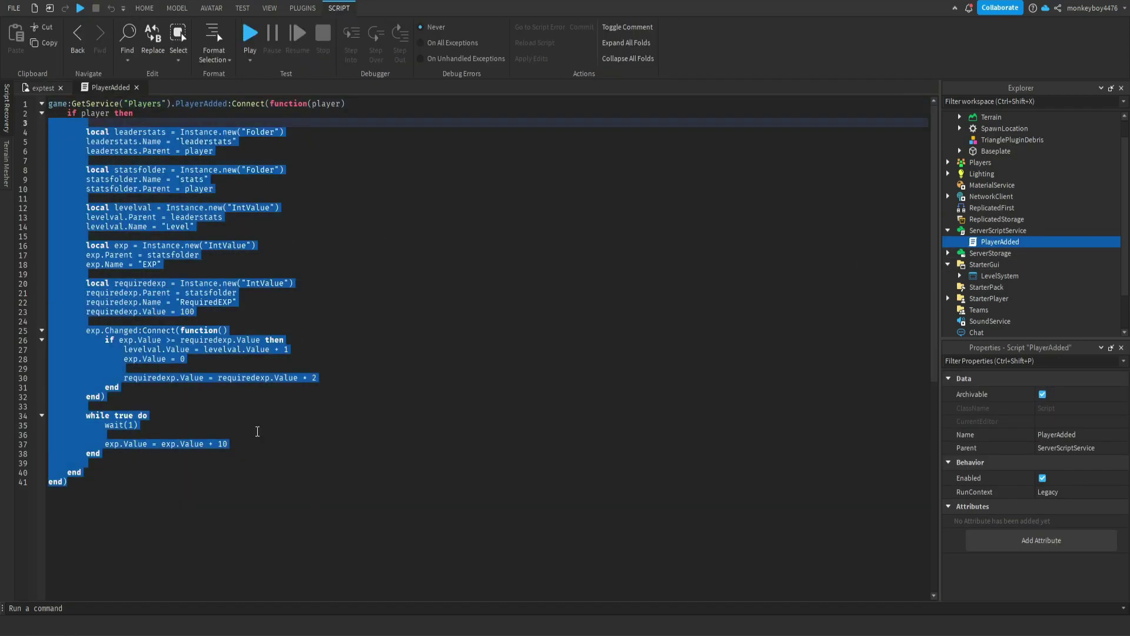
pyautogui.click(256, 433)
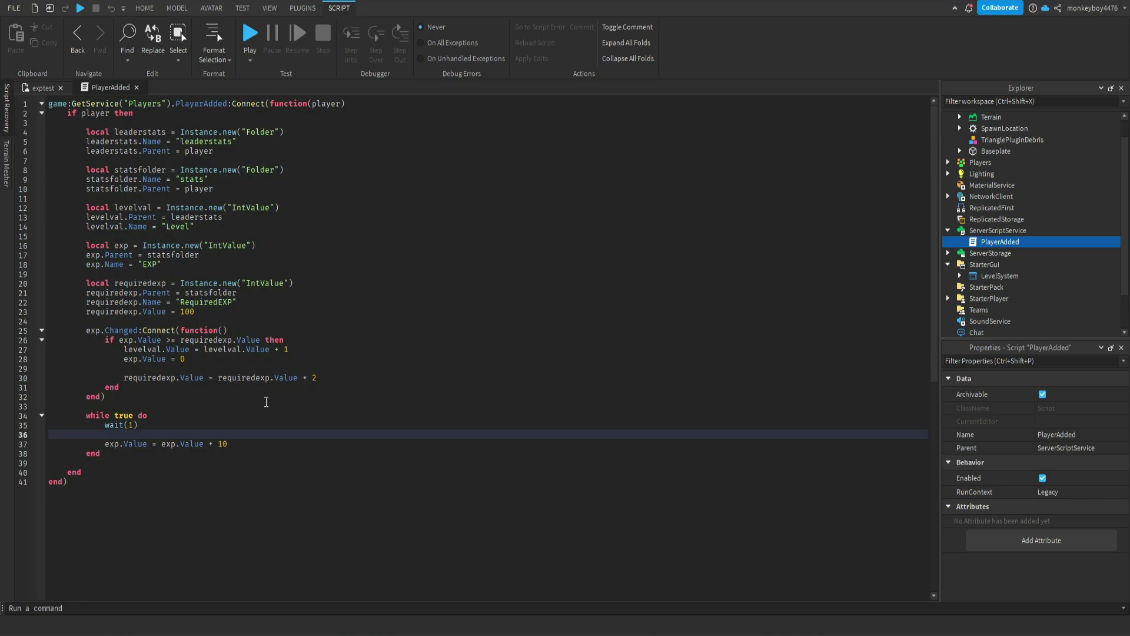
# - Delete the automatic XP-granting while loop, then undo to restore it
pyautogui.moveTo(105, 453); pyautogui.dragTo(67, 415)
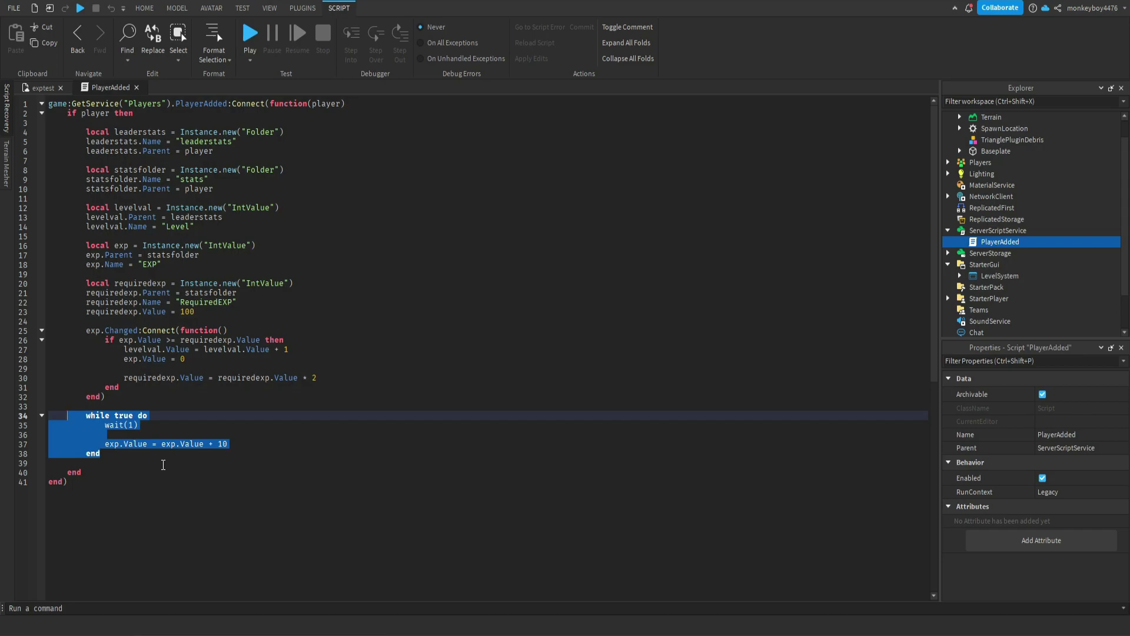
pyautogui.press('Delete')
pyautogui.press('BackSpace')
pyautogui.press('BackSpace')
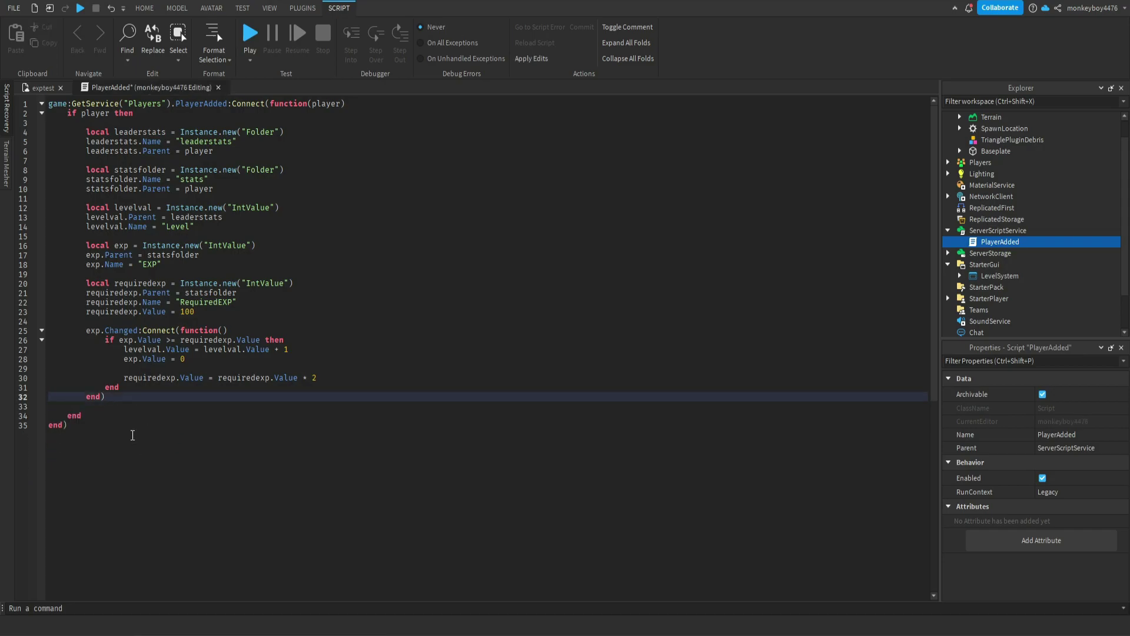
pyautogui.hotkey('ctrl', 'z')
pyautogui.click(149, 461)
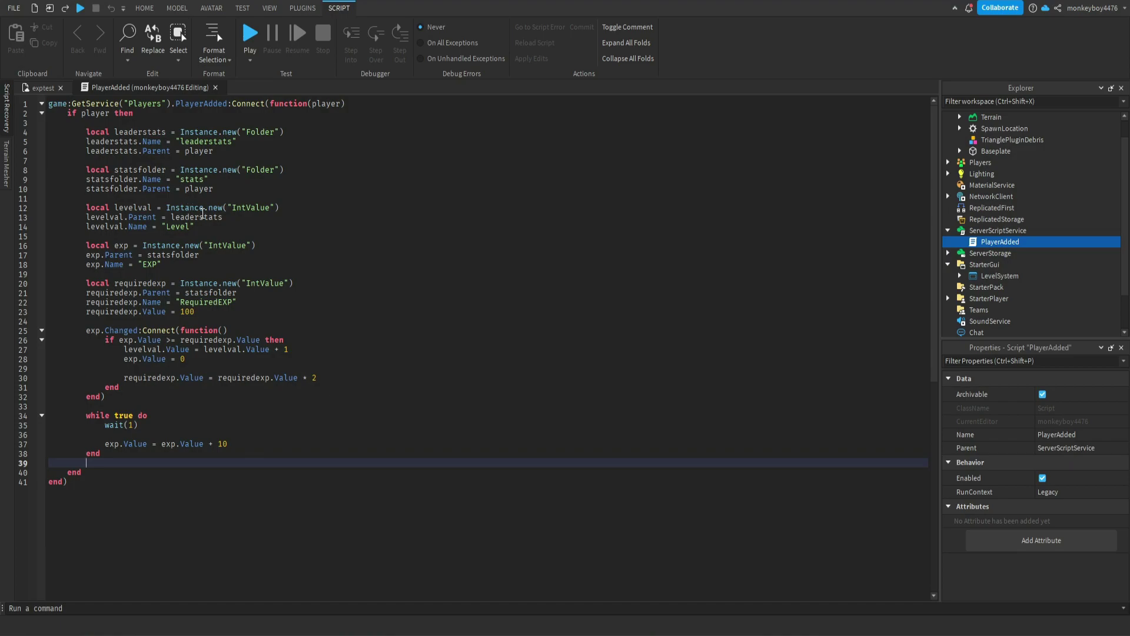
# - Try a level-up multiplier of 3 and starting RequiredEXP of 50, then revert to 2 and 100
pyautogui.moveTo(147, 485); pyautogui.dragTo(202, 252)
pyautogui.click(202, 367)
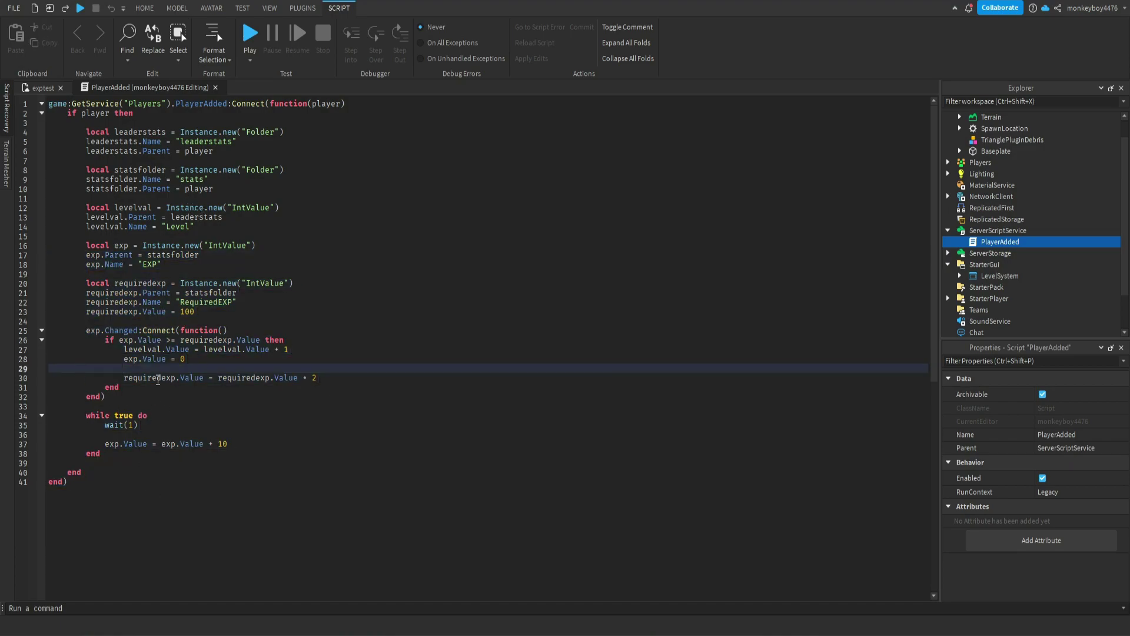
pyautogui.moveTo(126, 378); pyautogui.dragTo(405, 364)
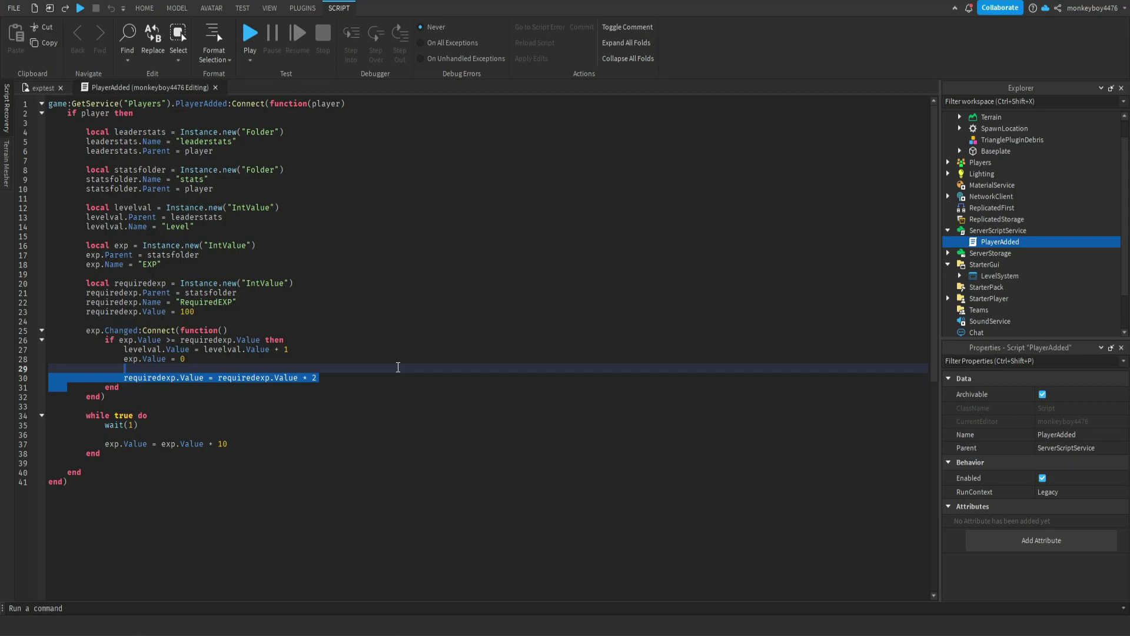
pyautogui.click(306, 378)
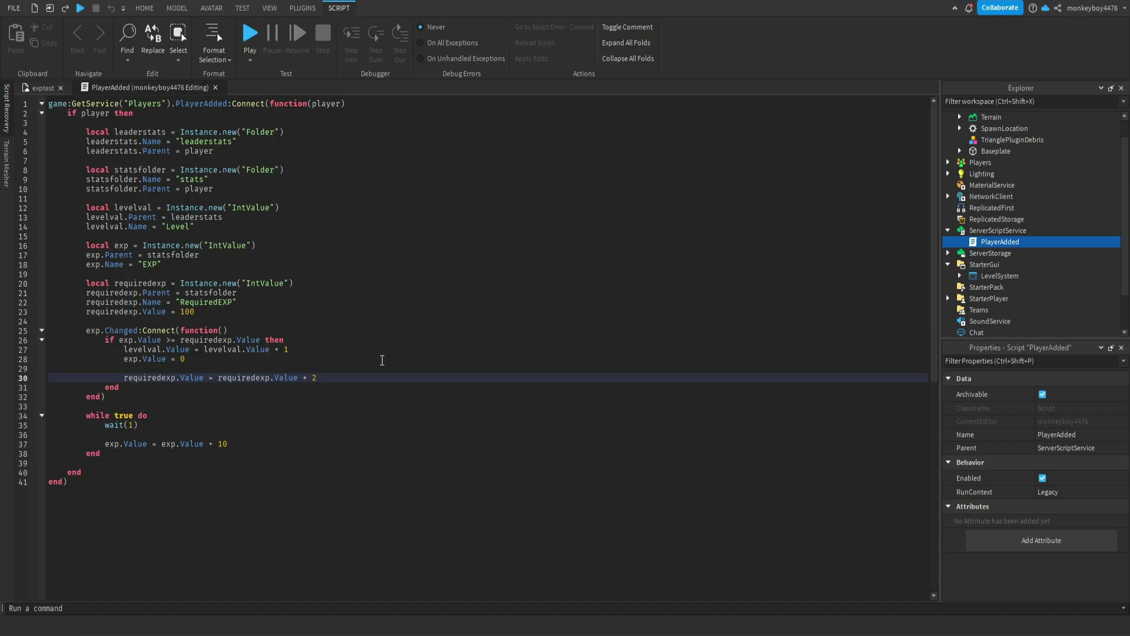
pyautogui.press('BackSpace')
pyautogui.write('3')
pyautogui.write('2')
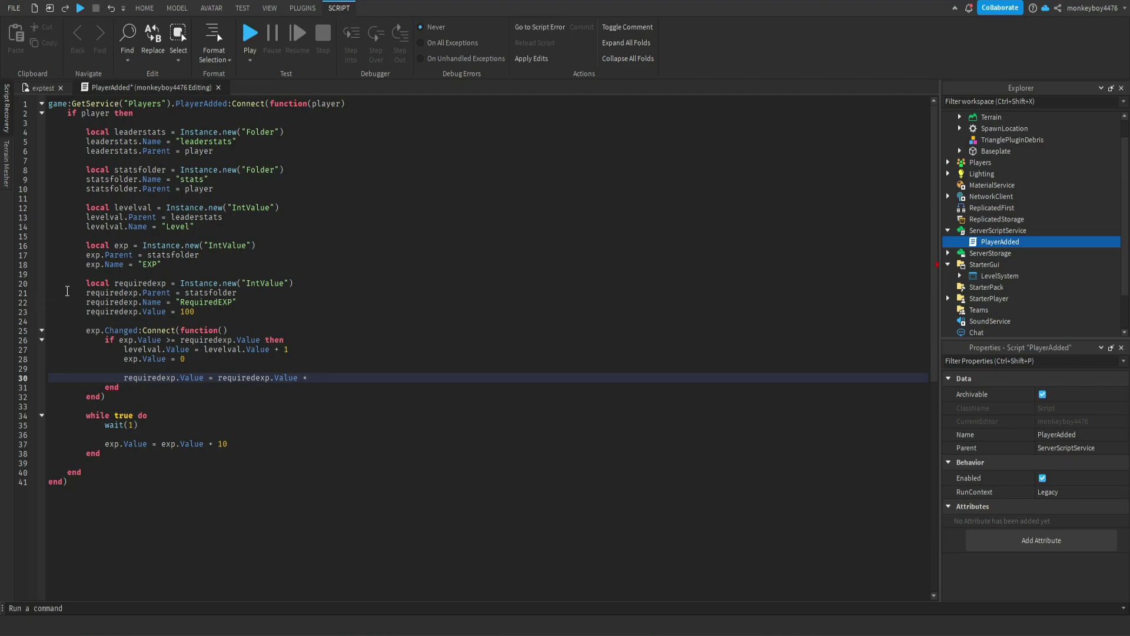
pyautogui.write('2')
pyautogui.hotkey('ctrl', 's')
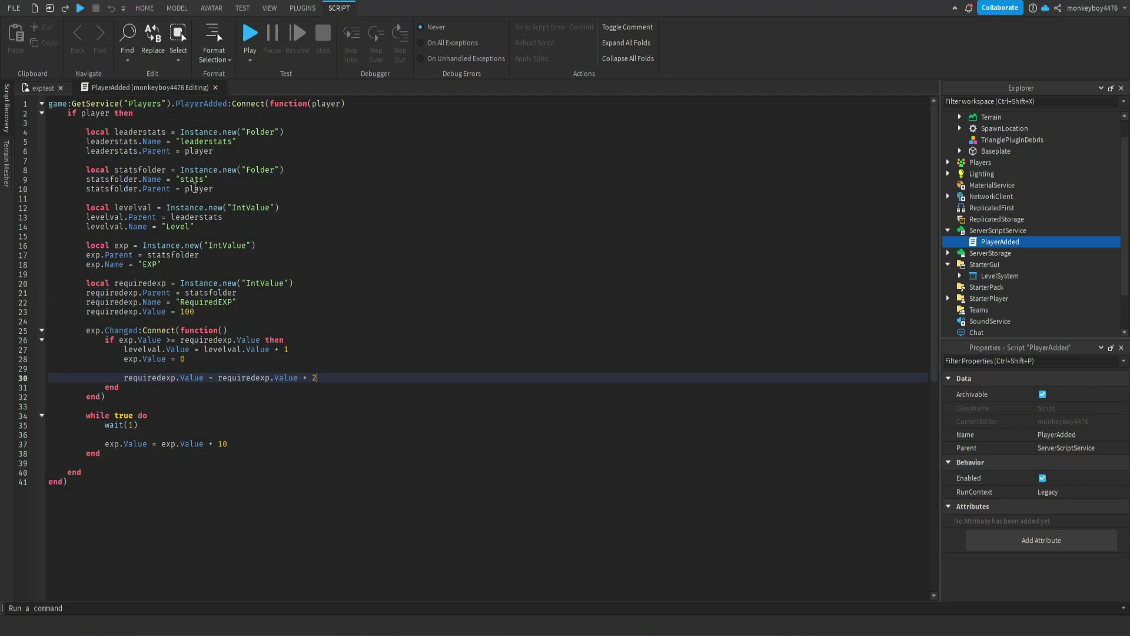
pyautogui.moveTo(197, 312); pyautogui.dragTo(54, 300)
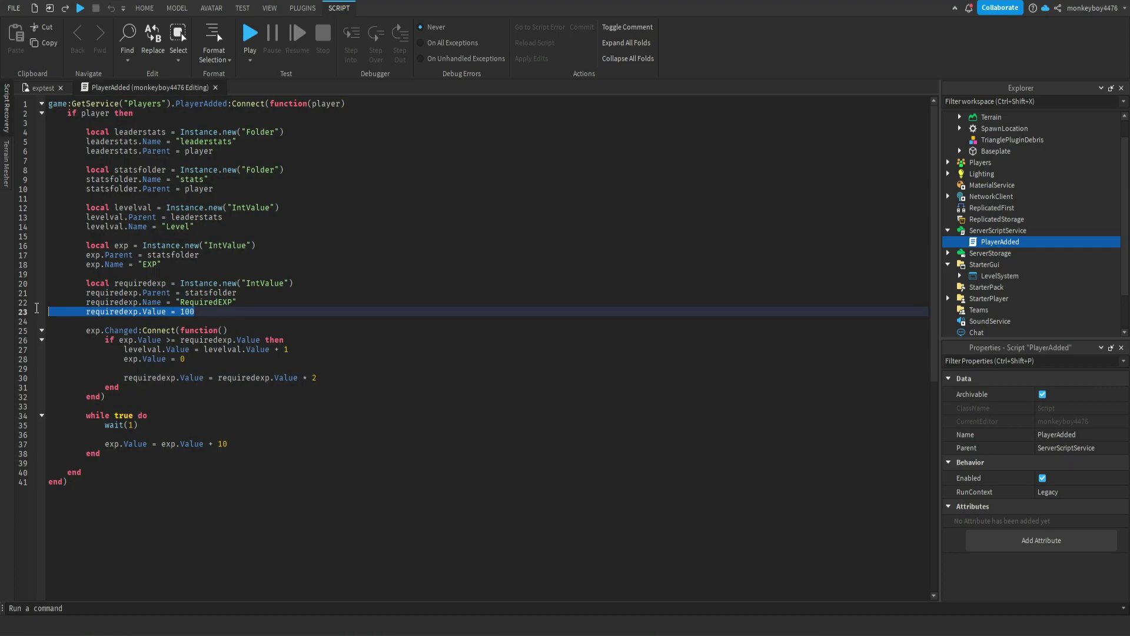
pyautogui.doubleClick(262, 311)
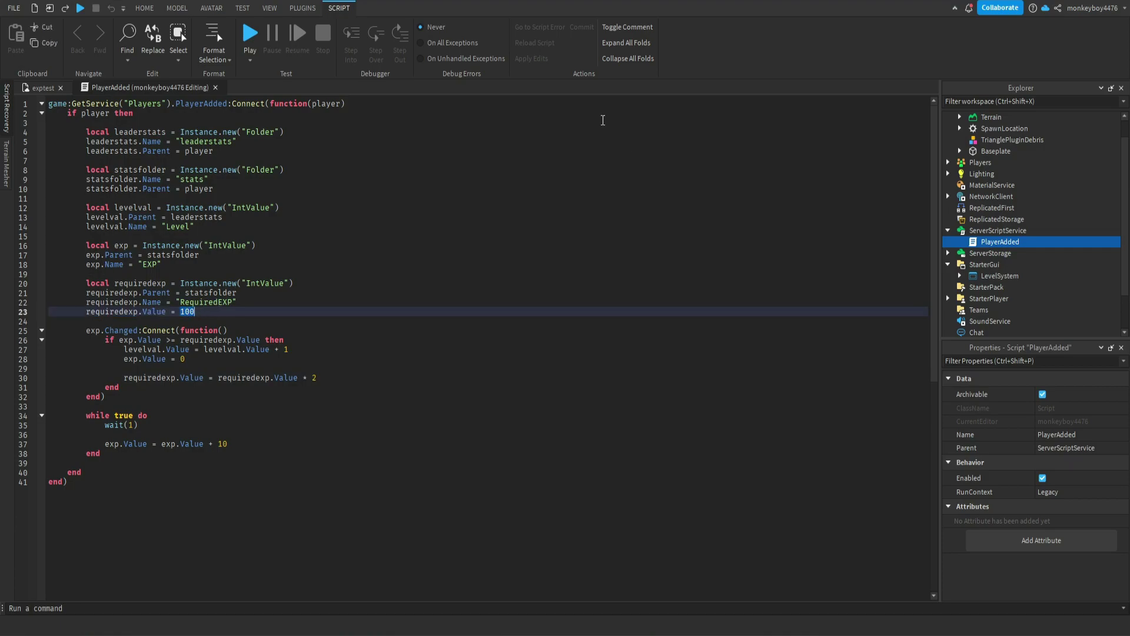
pyautogui.write('50')
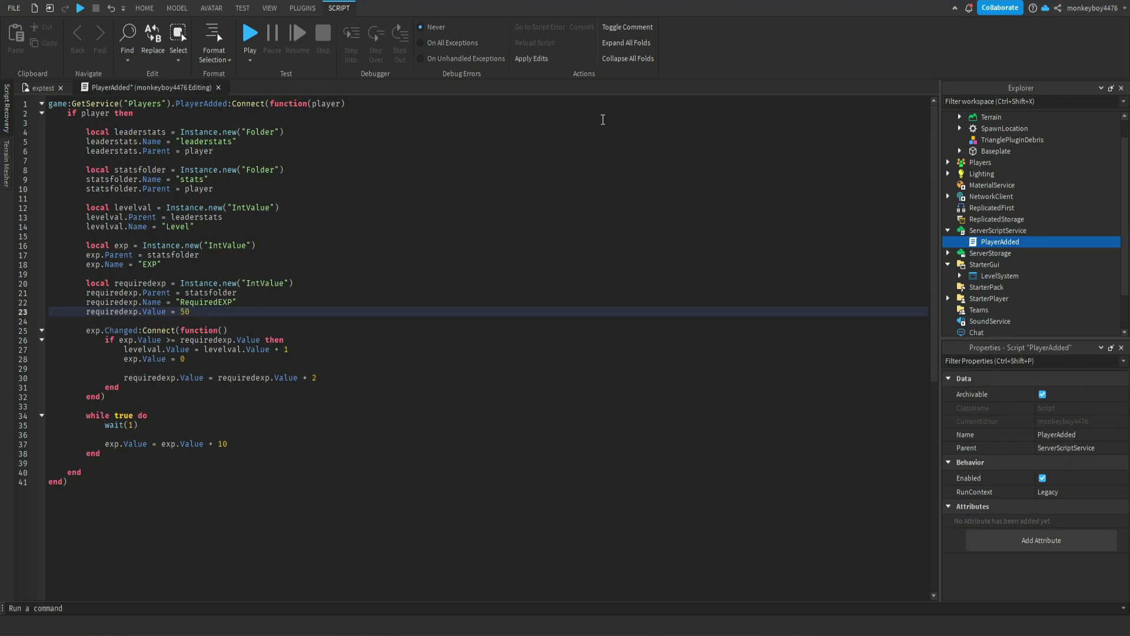
pyautogui.press('BackSpace')
pyautogui.press('BackSpace')
pyautogui.write('100')
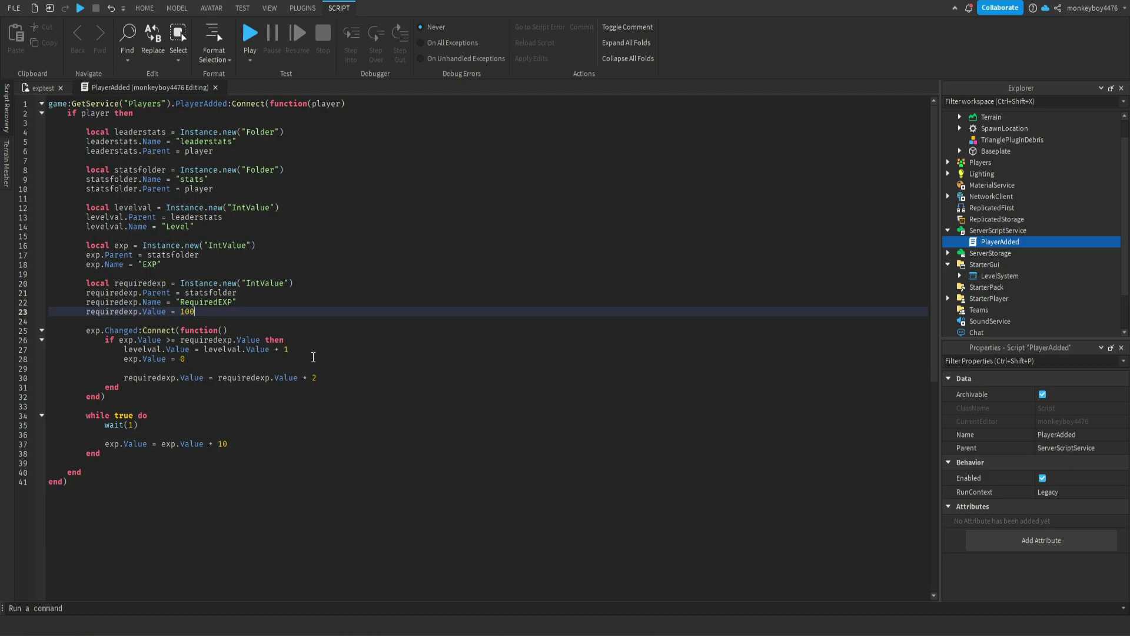
# - Close the PlayerAdded script and expand LevelSystem and its Holder frame in Explorer
pyautogui.click(215, 88)
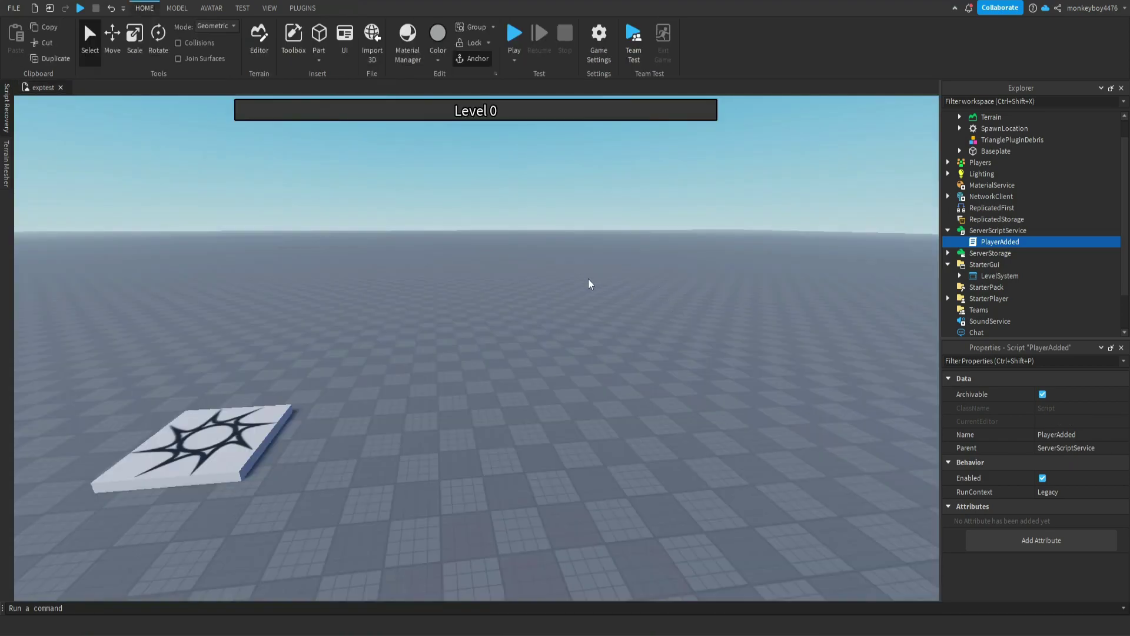
pyautogui.click(960, 276)
pyautogui.click(1001, 276)
pyautogui.click(972, 298)
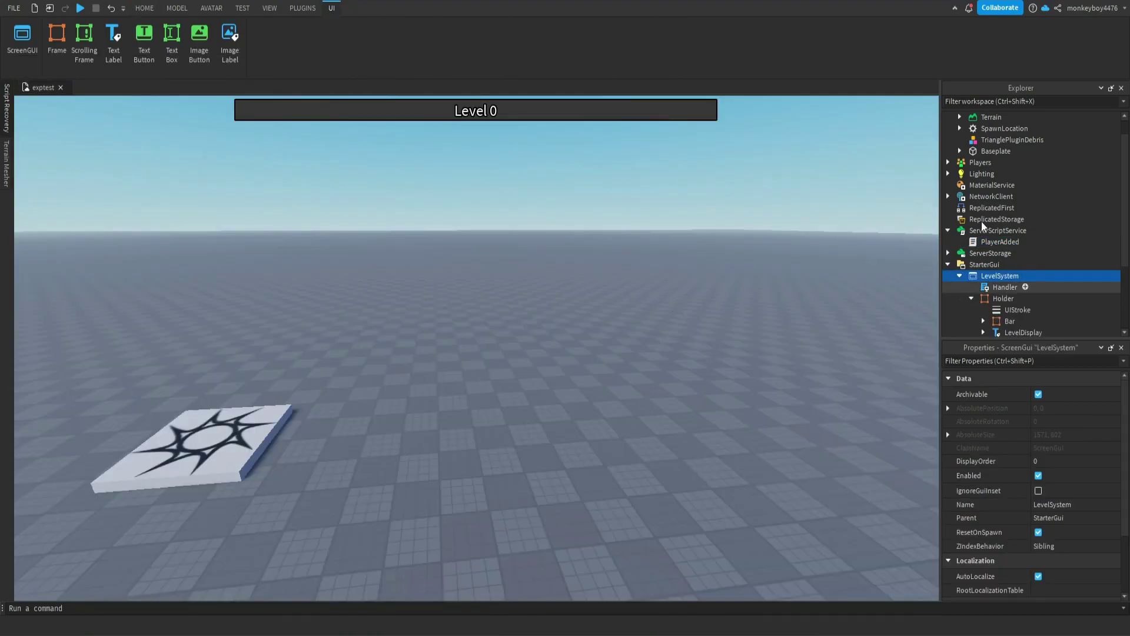
pyautogui.scroll(-3, 978, 265)
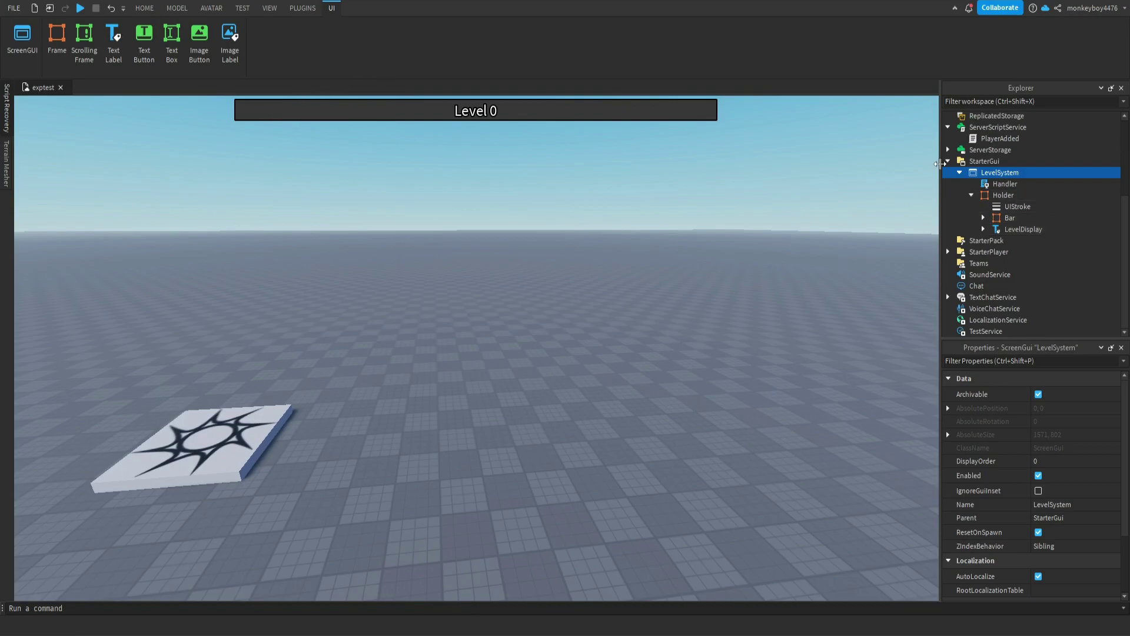
pyautogui.click(1003, 195)
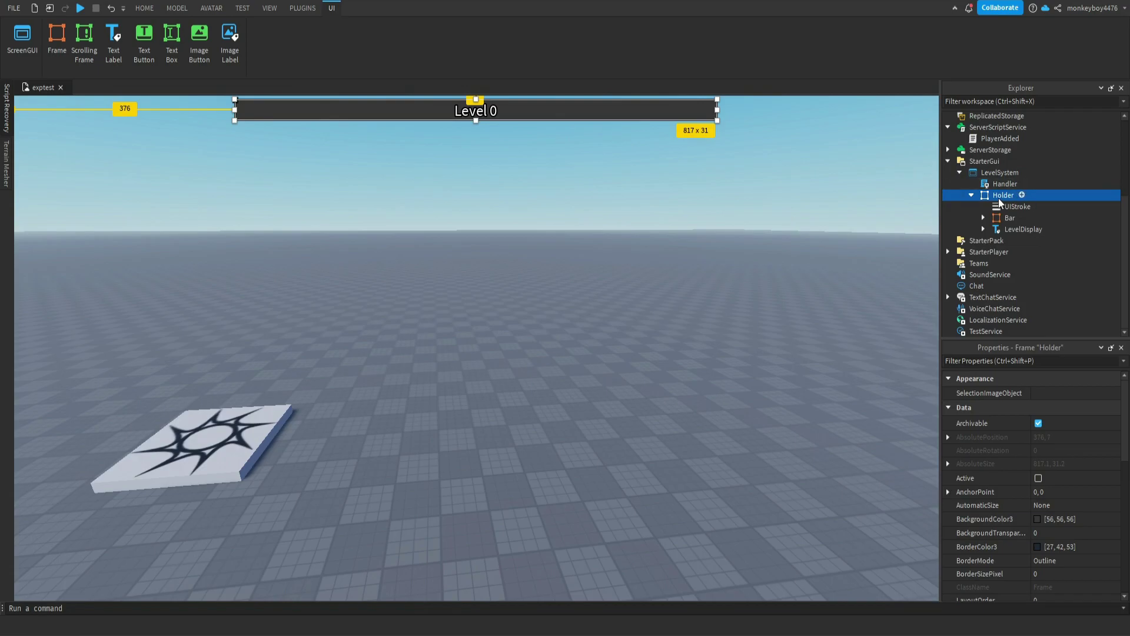
# - Expand Bar and LevelDisplay to reveal UIGradient and UIStroke, then select Bar
pyautogui.click(1009, 217)
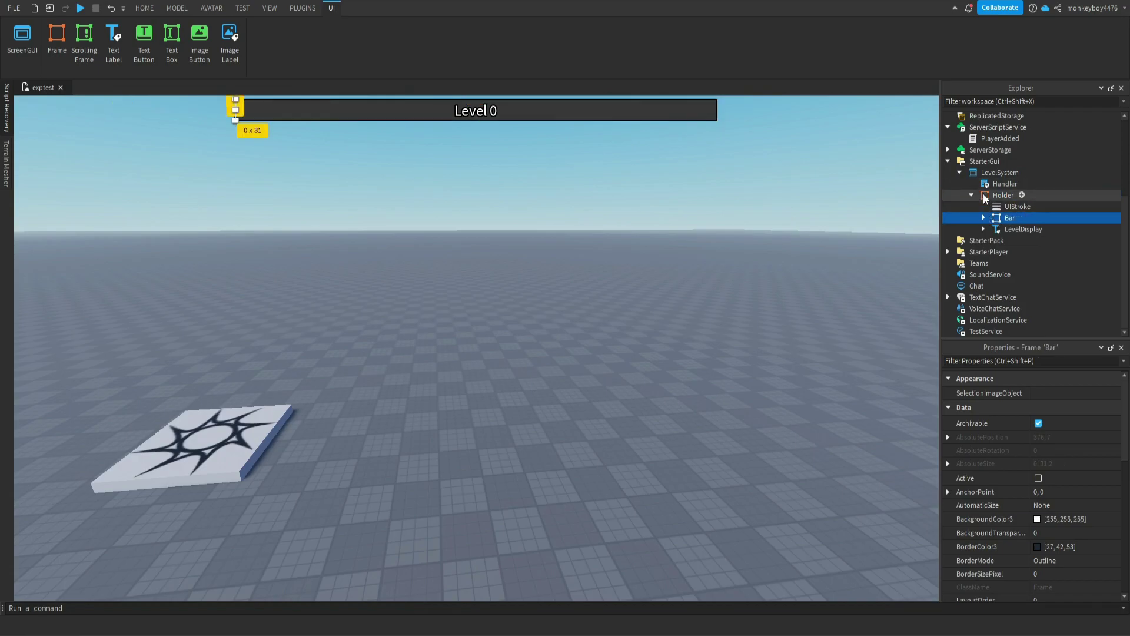
pyautogui.click(1004, 229)
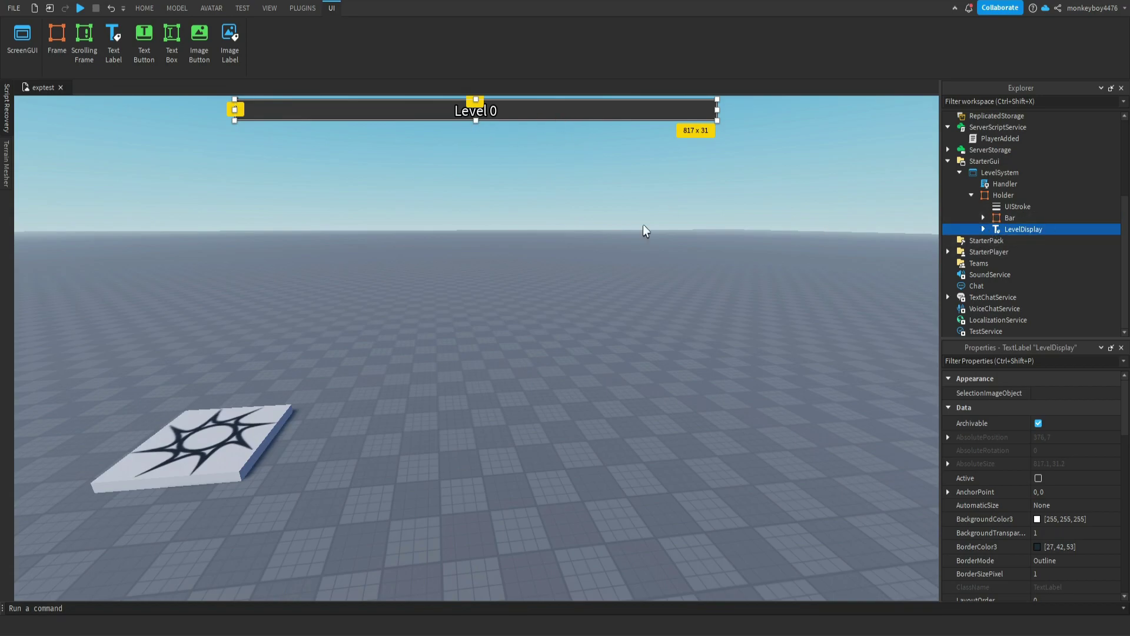
pyautogui.click(983, 229)
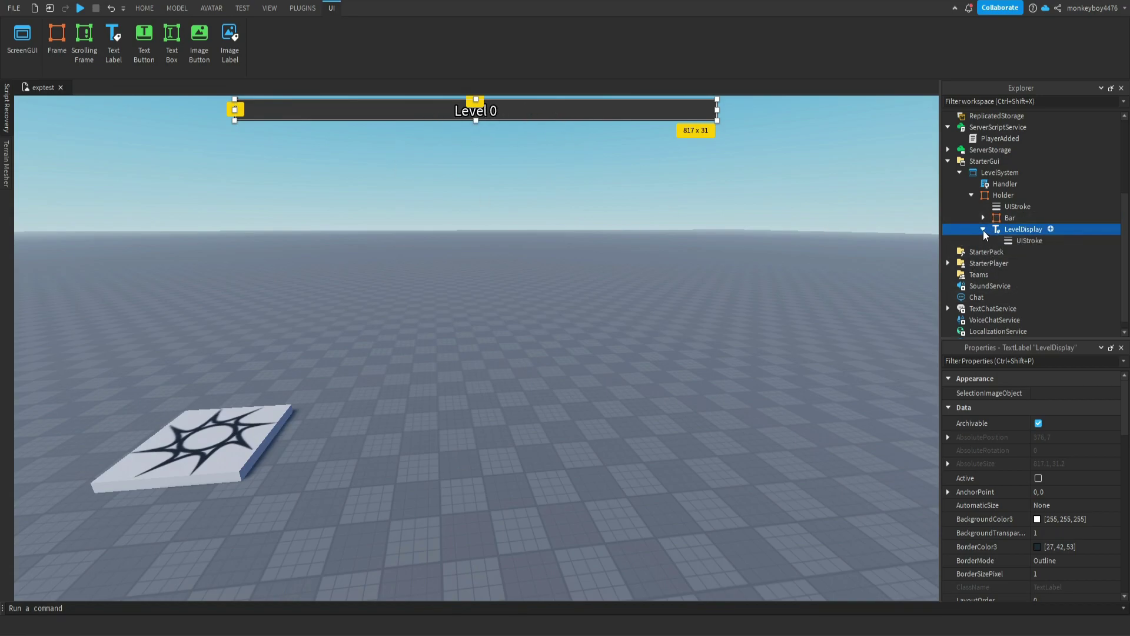
pyautogui.click(983, 217)
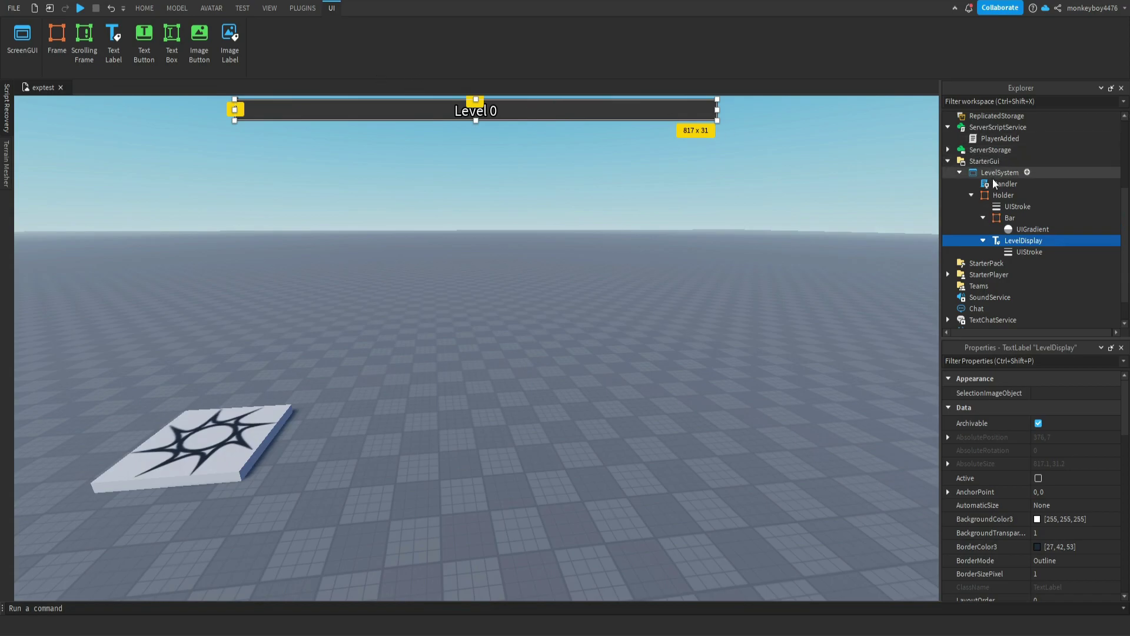
pyautogui.click(1011, 217)
# - Widen Bar to full size, then delete and restore its UIGradient
pyautogui.click(1066, 501)
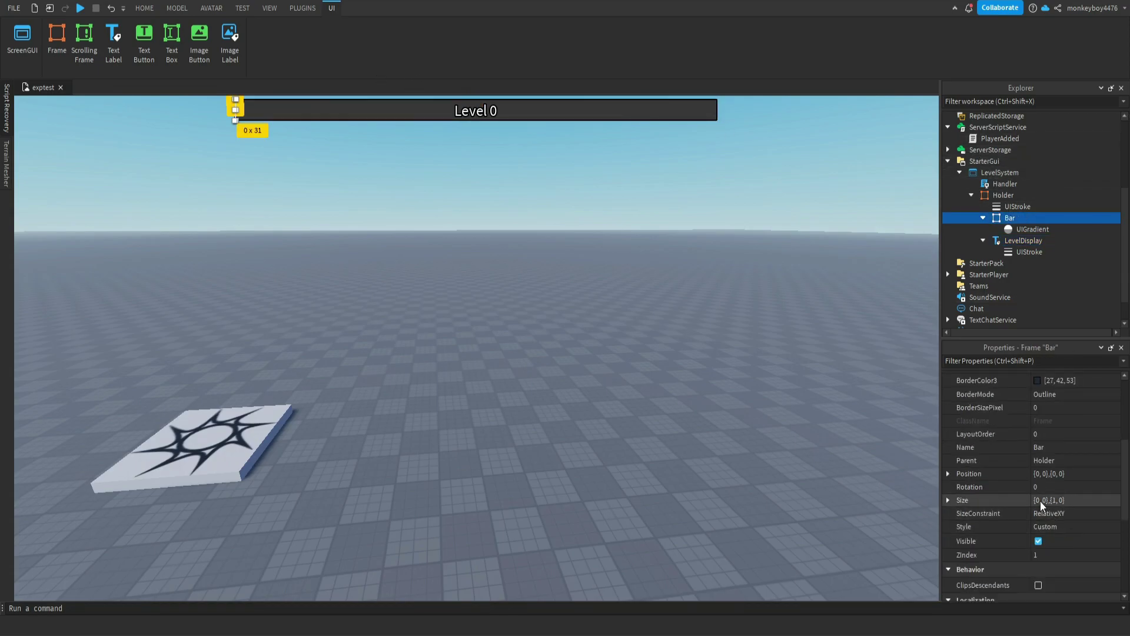
pyautogui.write('1')
pyautogui.press('Return')
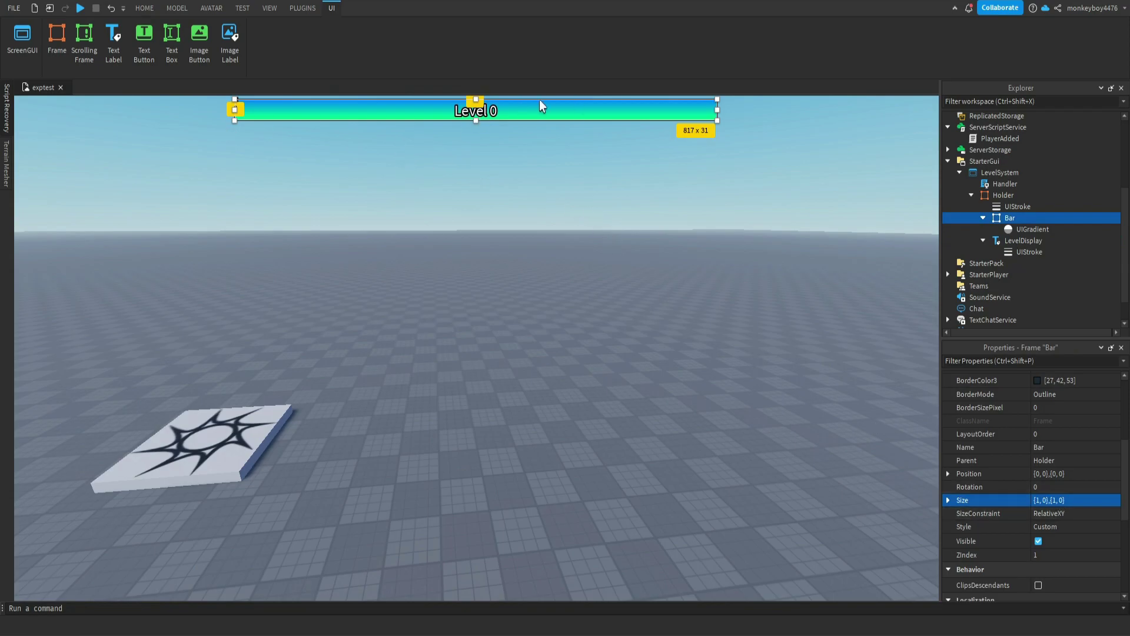
pyautogui.click(1029, 228)
pyautogui.press('Delete')
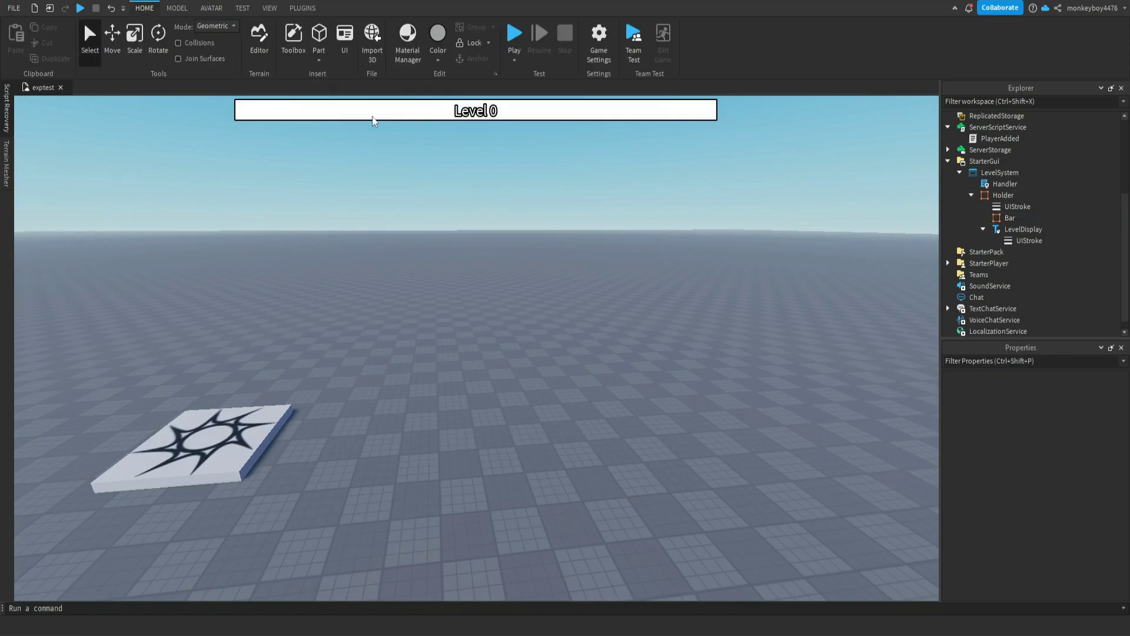
pyautogui.hotkey('ctrl', 'z')
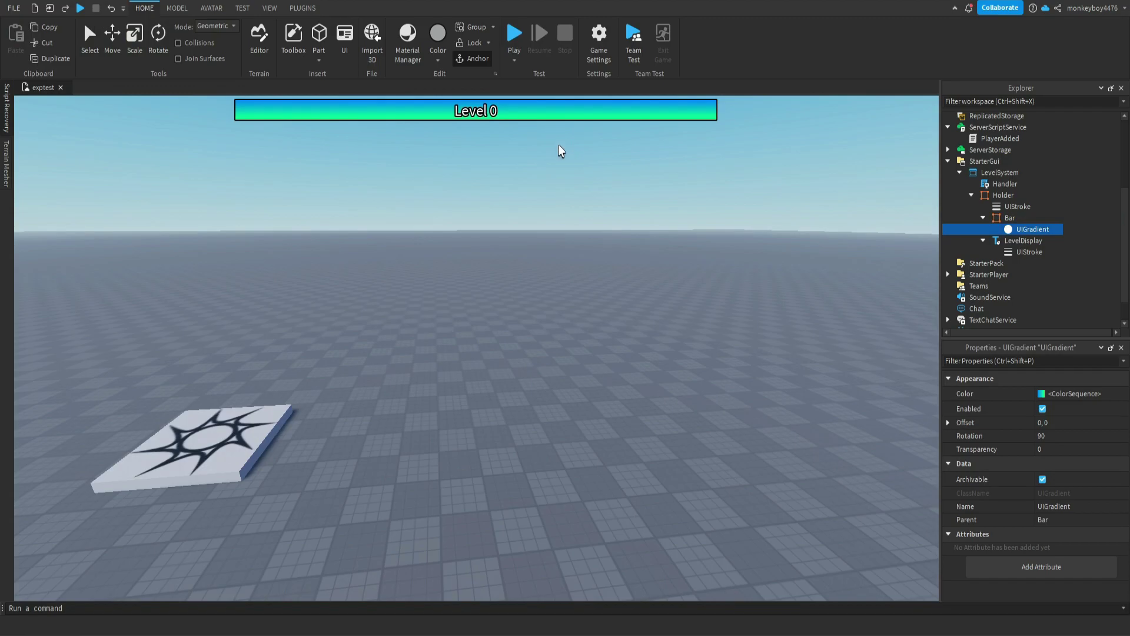
# - Set Bar's Size to {0,0},{1,0} so the bar starts empty
pyautogui.click(1010, 218)
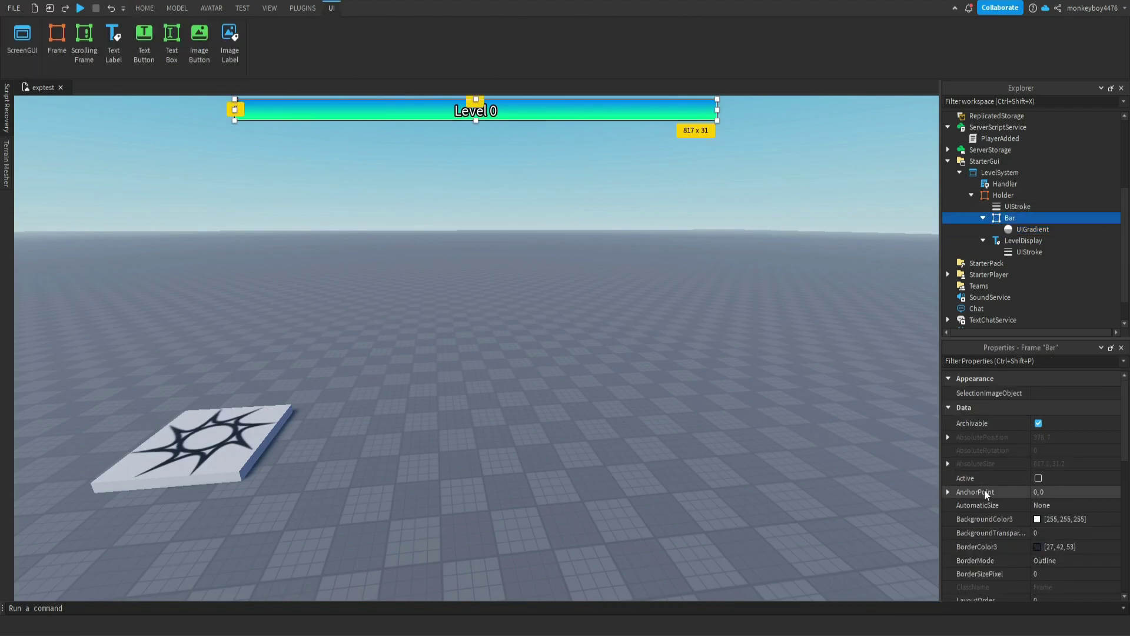
pyautogui.scroll(-3, 1018, 526)
pyautogui.click(1034, 541)
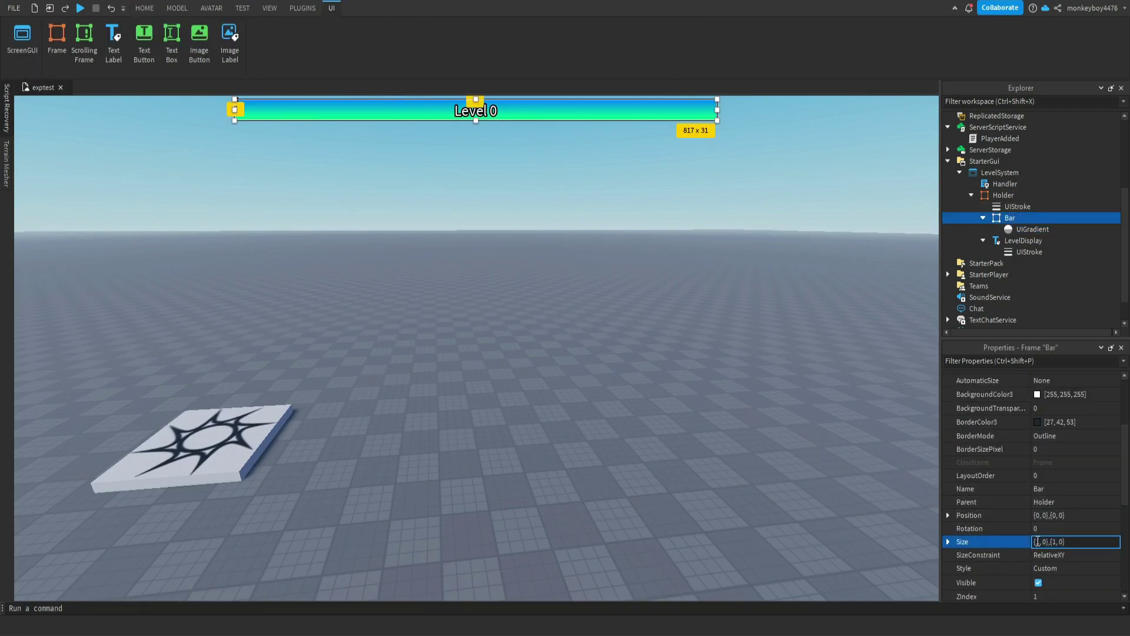
pyautogui.write('1')
pyautogui.press('Return')
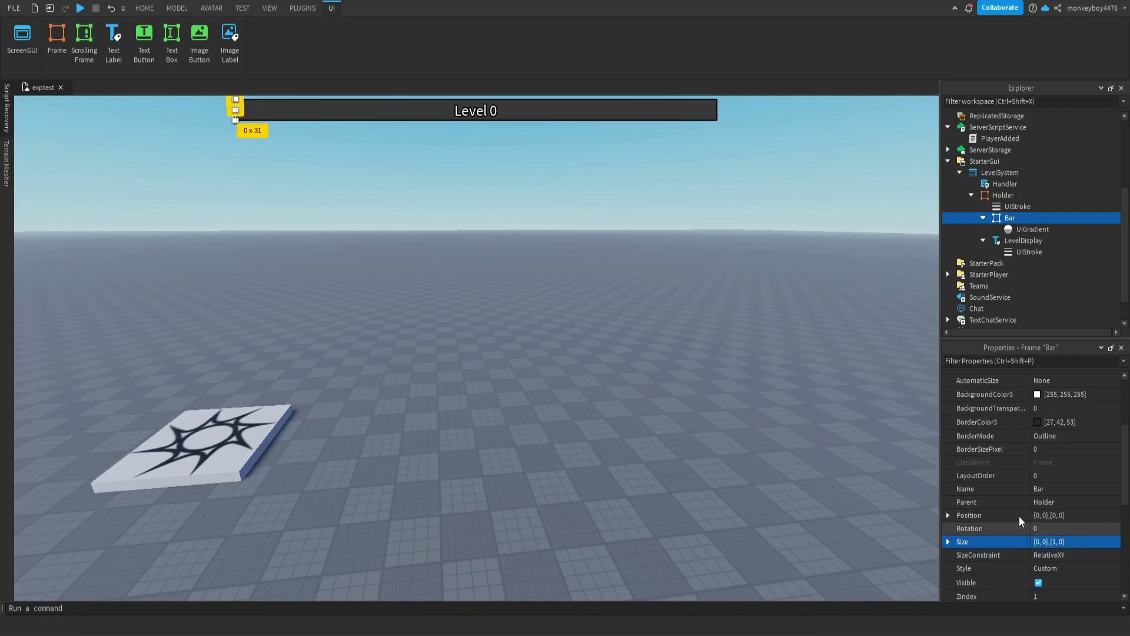
# - Change the Handler script's tween time from 0.25 to 0.5 and start a playtest
pyautogui.click(986, 196)
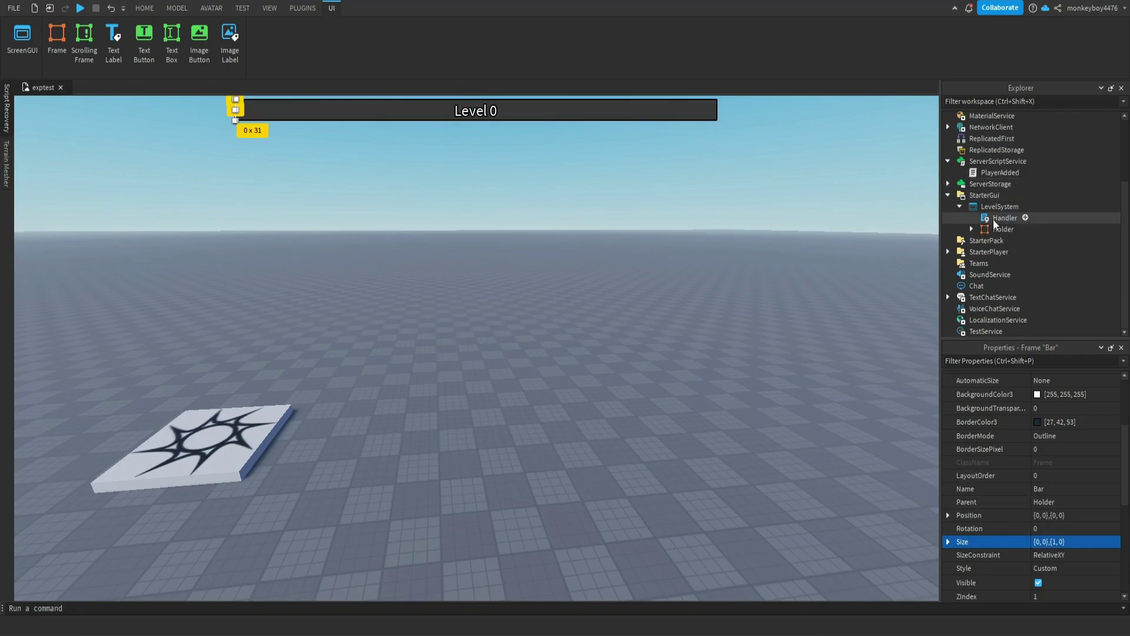
pyautogui.doubleClick(1005, 185)
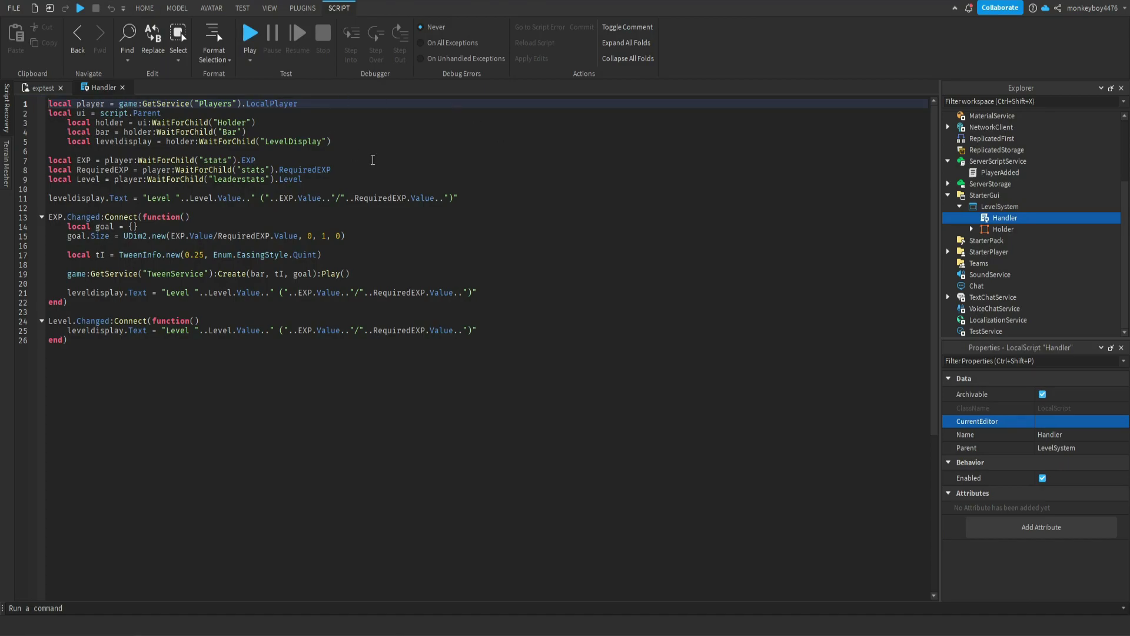
pyautogui.doubleClick(200, 255)
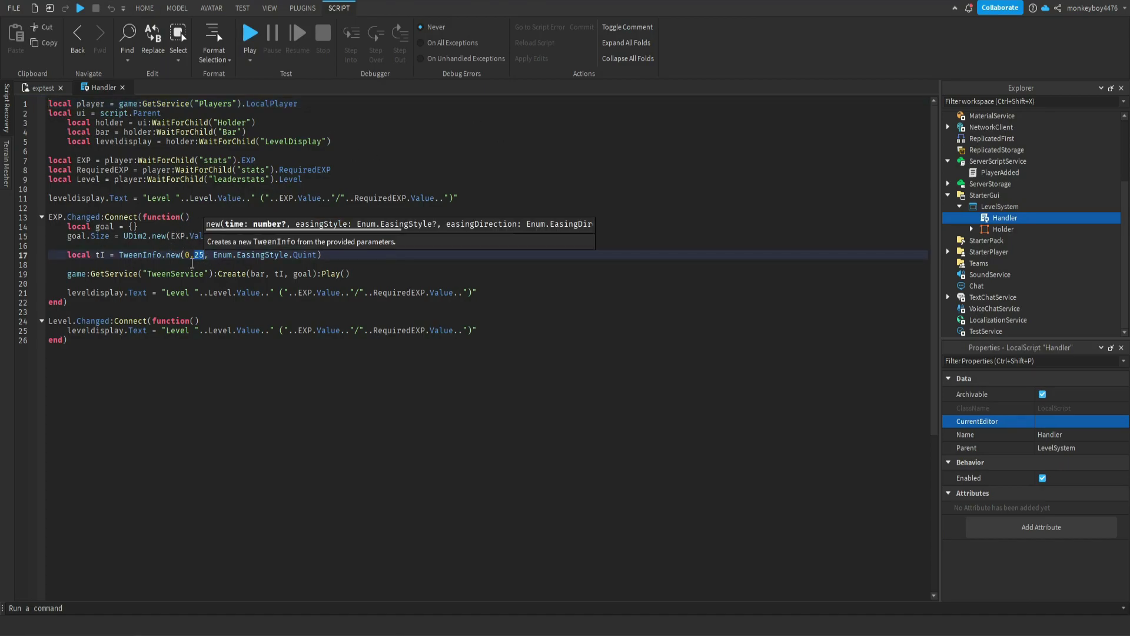
pyautogui.write('5')
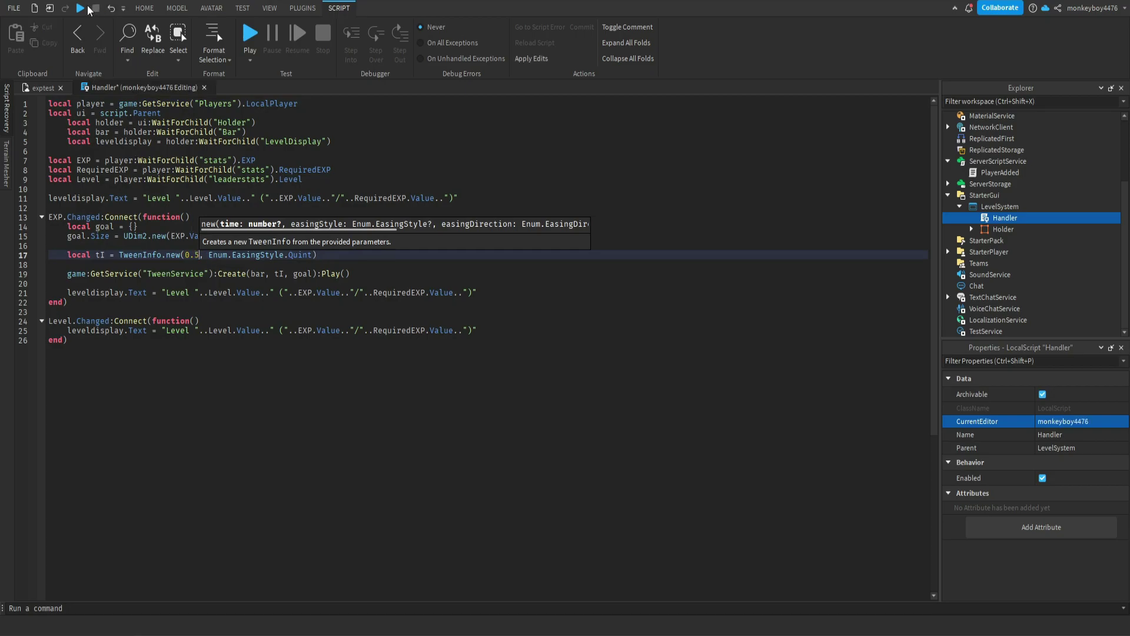
pyautogui.click(82, 8)
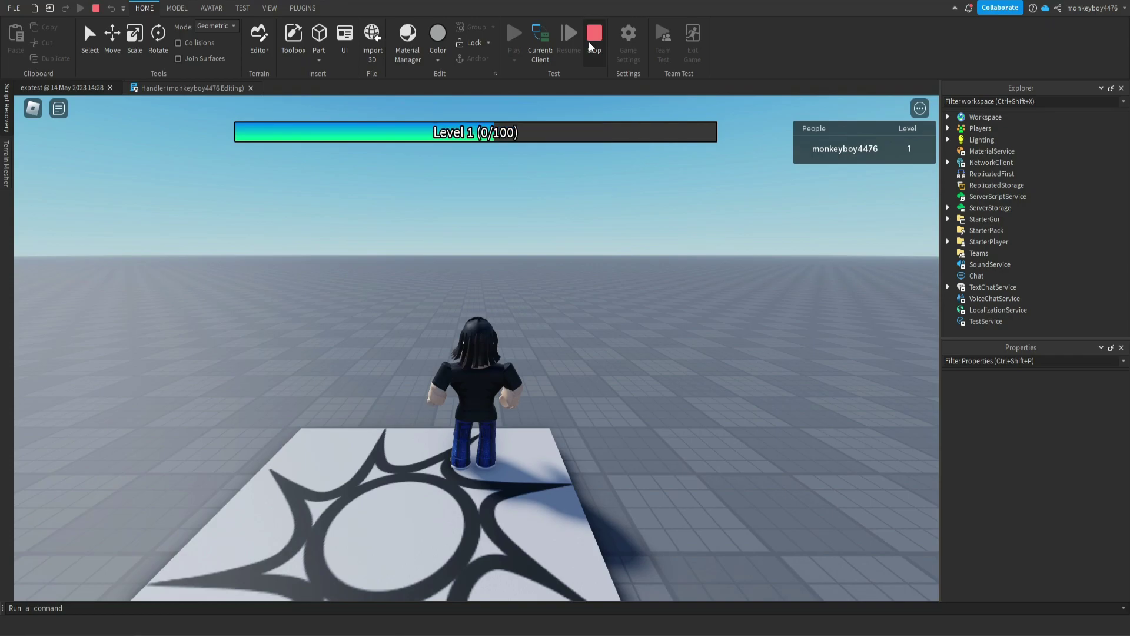
# - Stop the playtest with Shift+F5 and reopen the Handler script tab
pyautogui.hotkey('shift', 'F5')
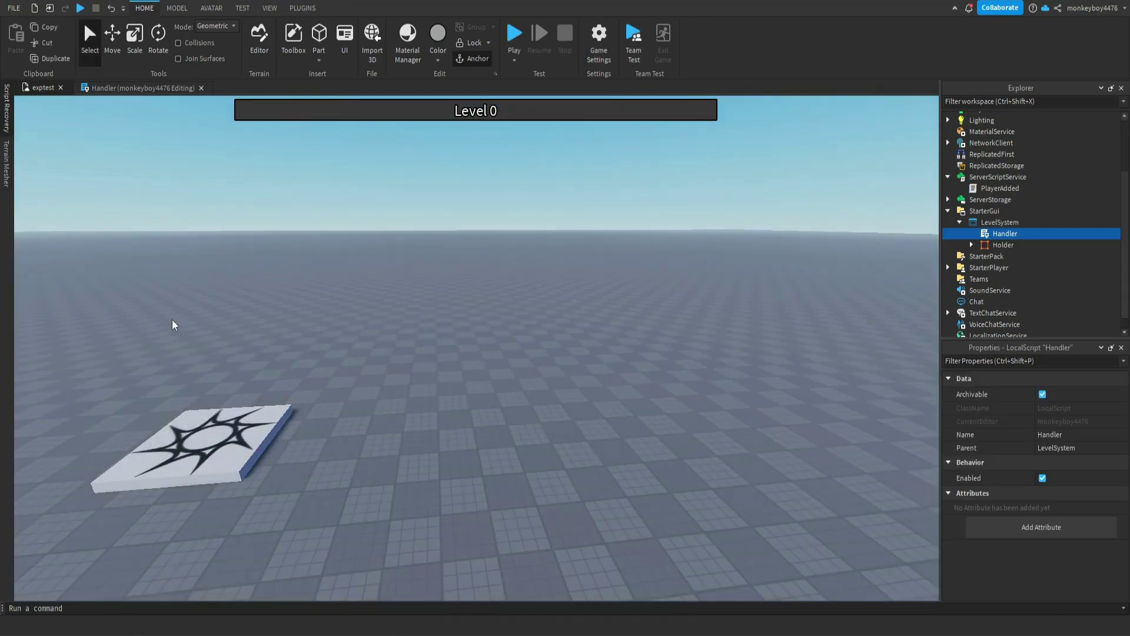
pyautogui.click(141, 88)
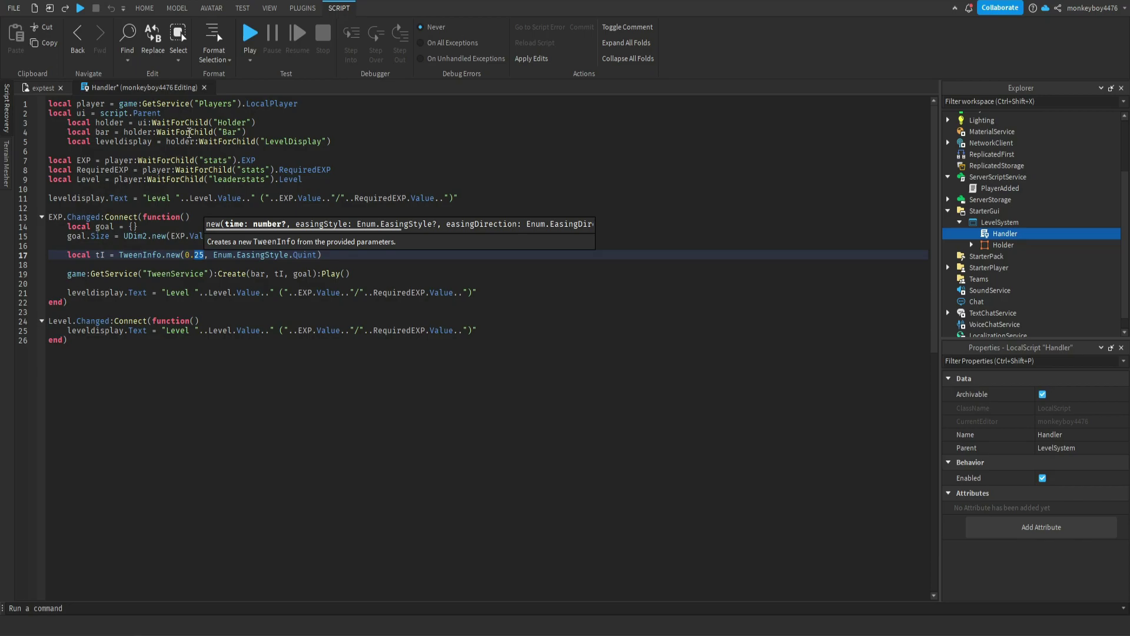
pyautogui.click(167, 343)
pyautogui.hotkey('ctrl', 'a')
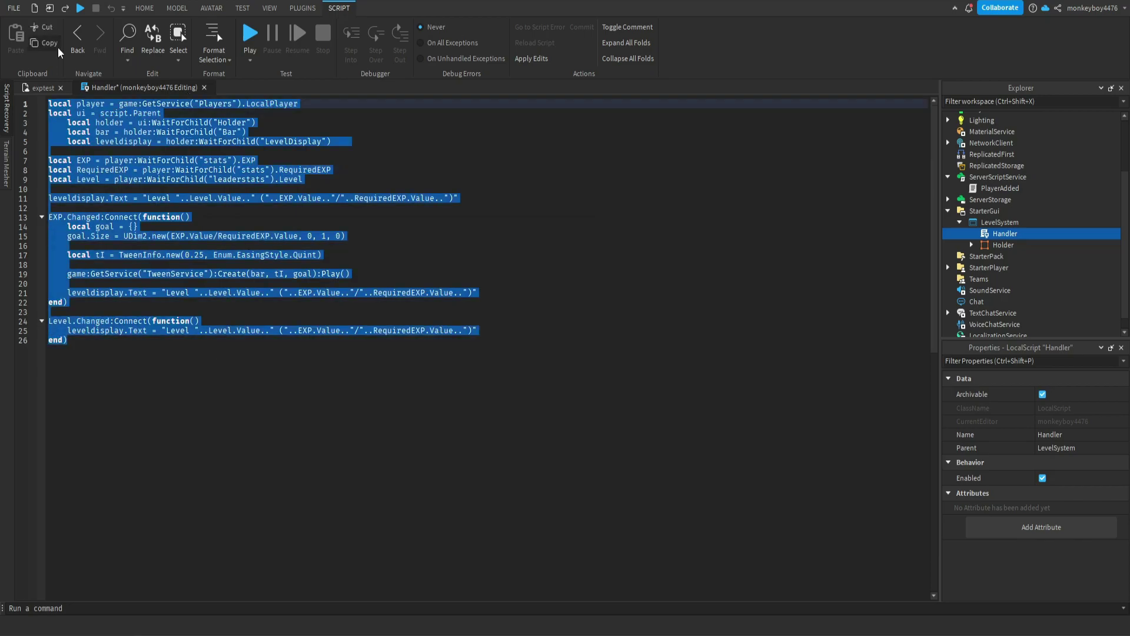
pyautogui.hotkey('ctrl', 'c')
pyautogui.click(168, 343)
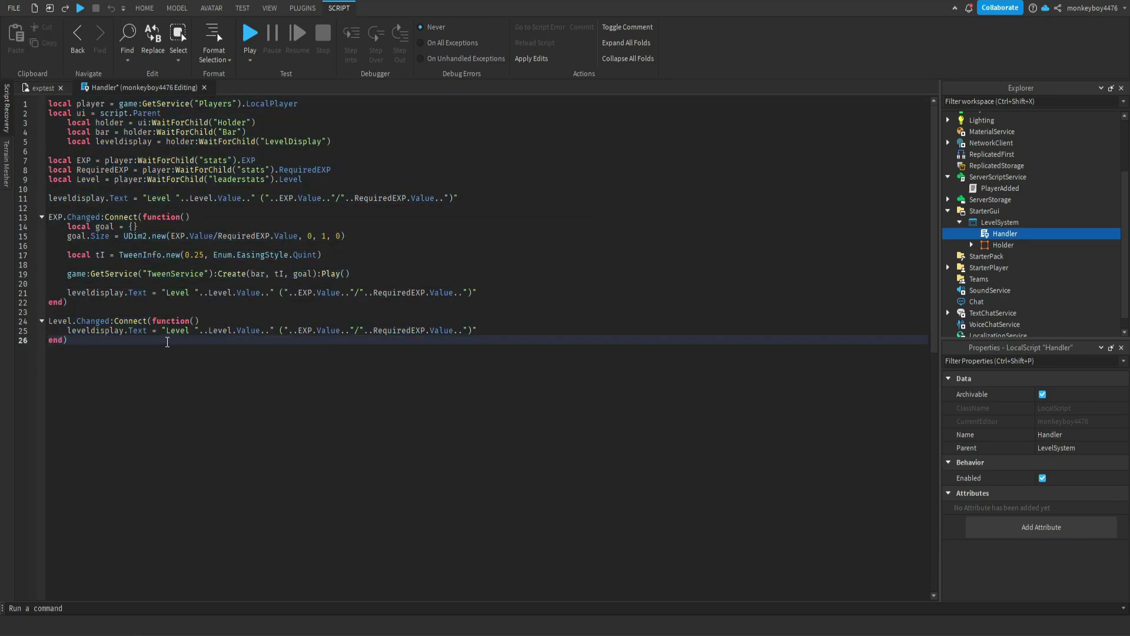
pyautogui.click(37, 87)
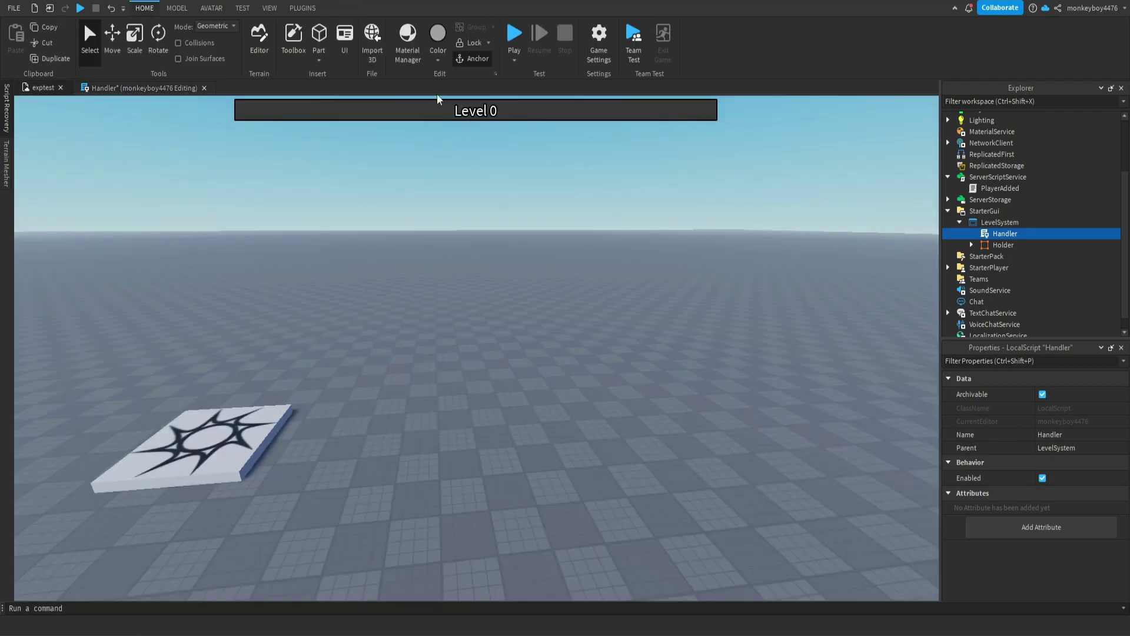
pyautogui.click(132, 87)
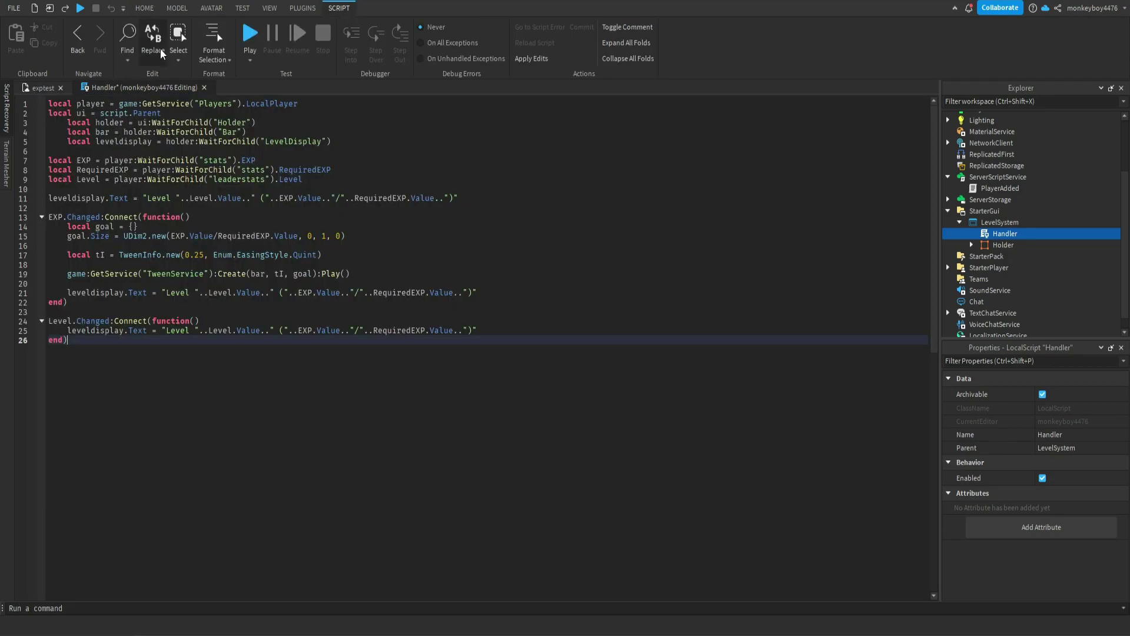
pyautogui.click(361, 193)
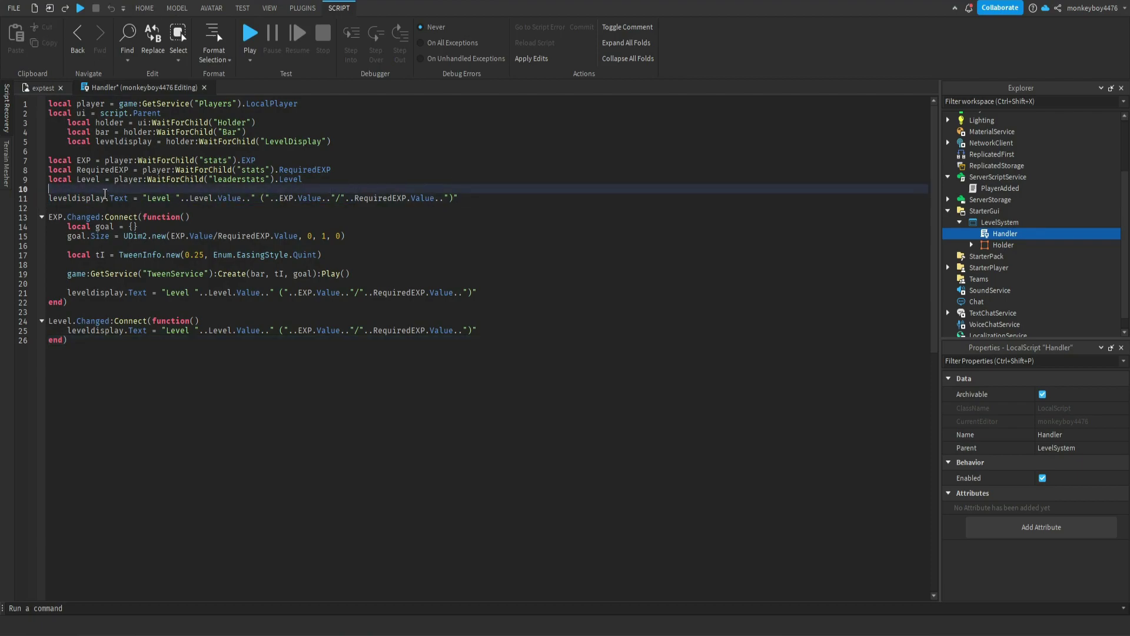
pyautogui.click(155, 293)
pyautogui.click(179, 331)
pyautogui.click(174, 292)
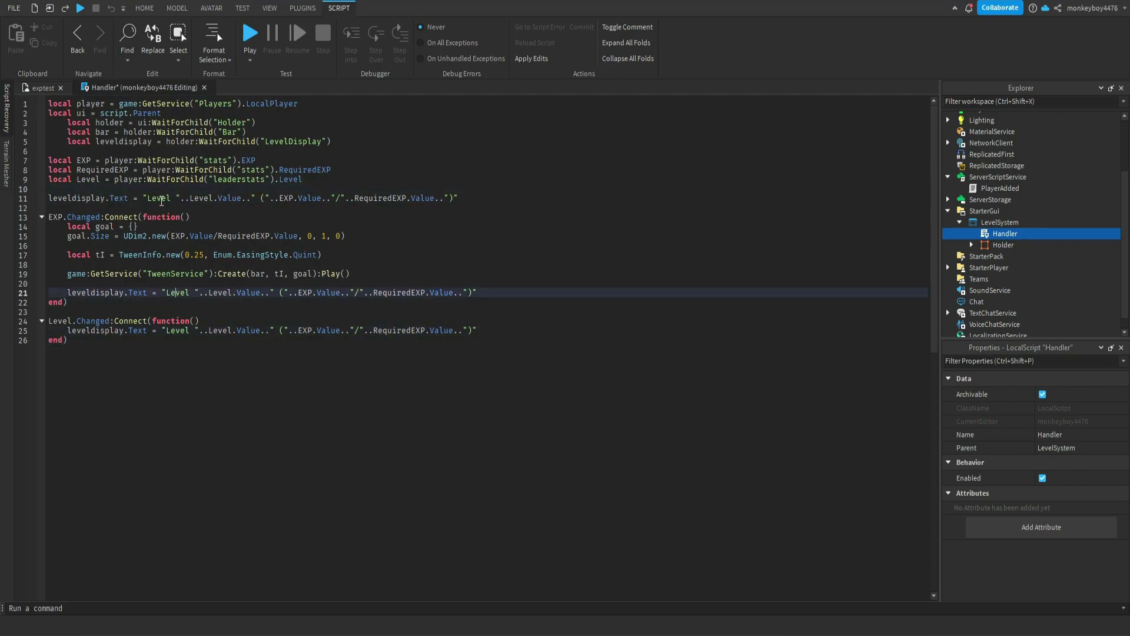
pyautogui.click(162, 198)
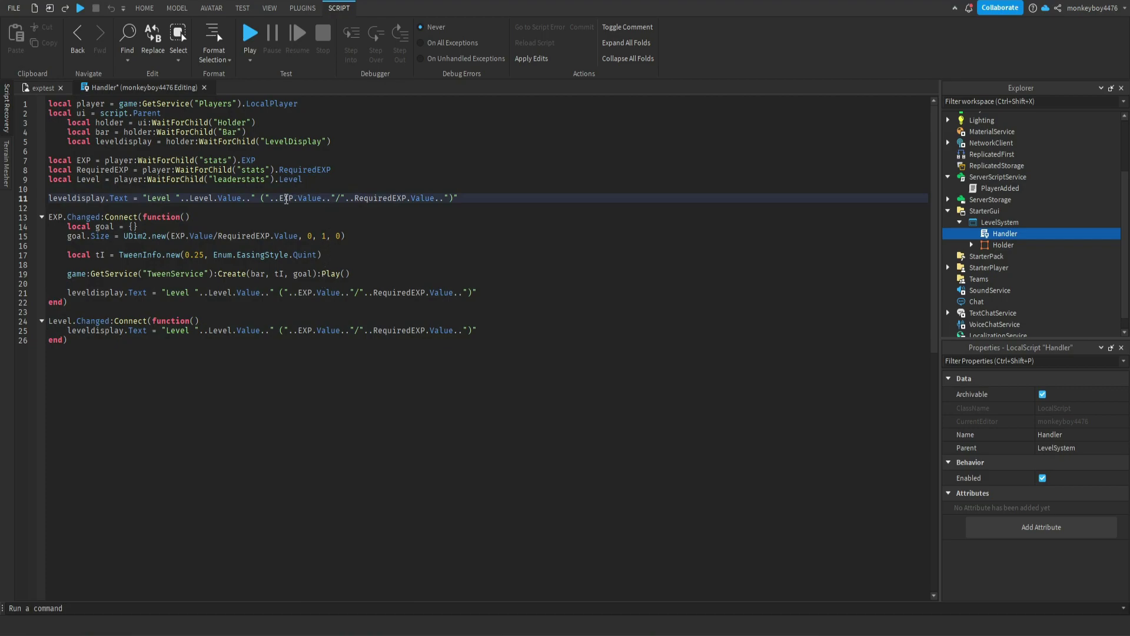
pyautogui.click(477, 320)
pyautogui.hotkey('ctrl', 'a')
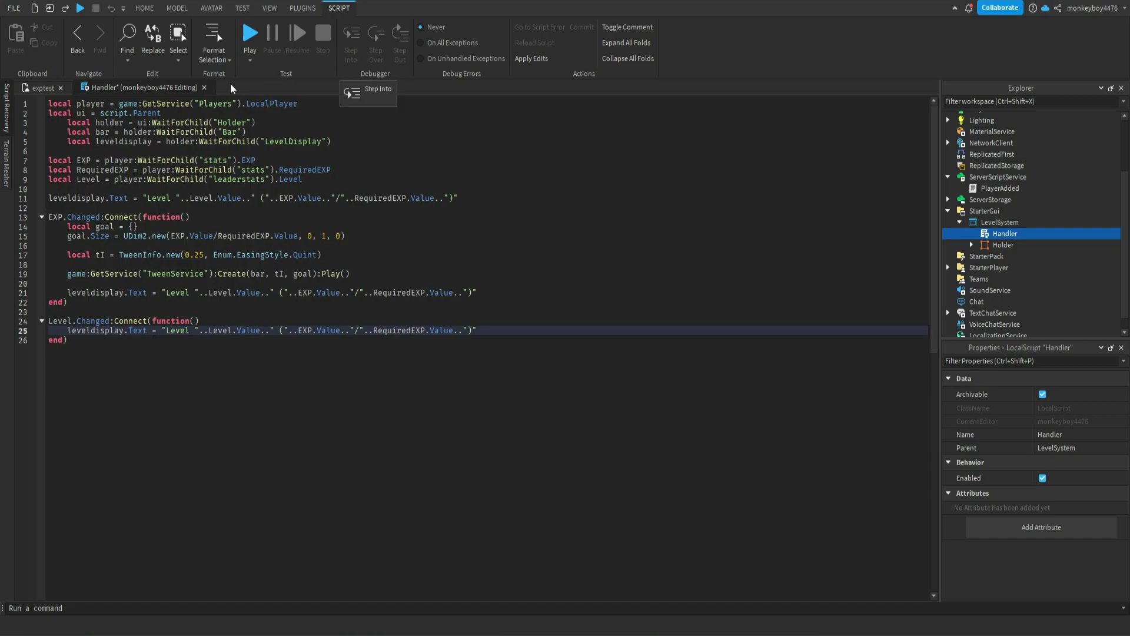
pyautogui.click(205, 91)
# - Playtest with F5 and run across the patterned platform while the XP bar fills
pyautogui.press('F5')
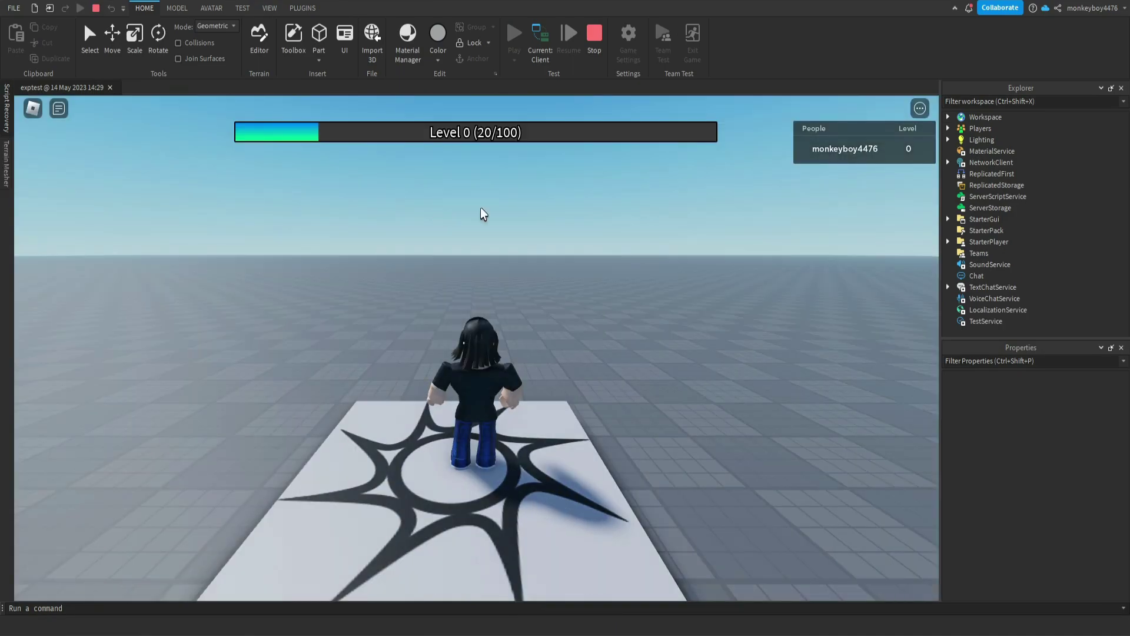
pyautogui.press('w')
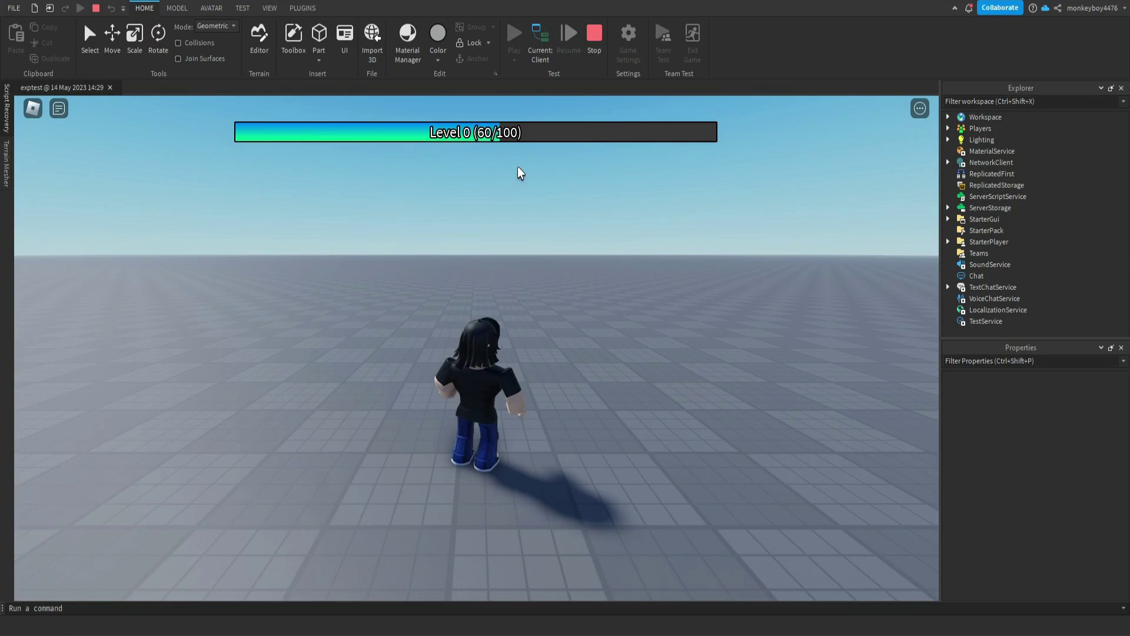
pyautogui.moveTo(570, 235); pyautogui.dragTo(559, 243, button='right')
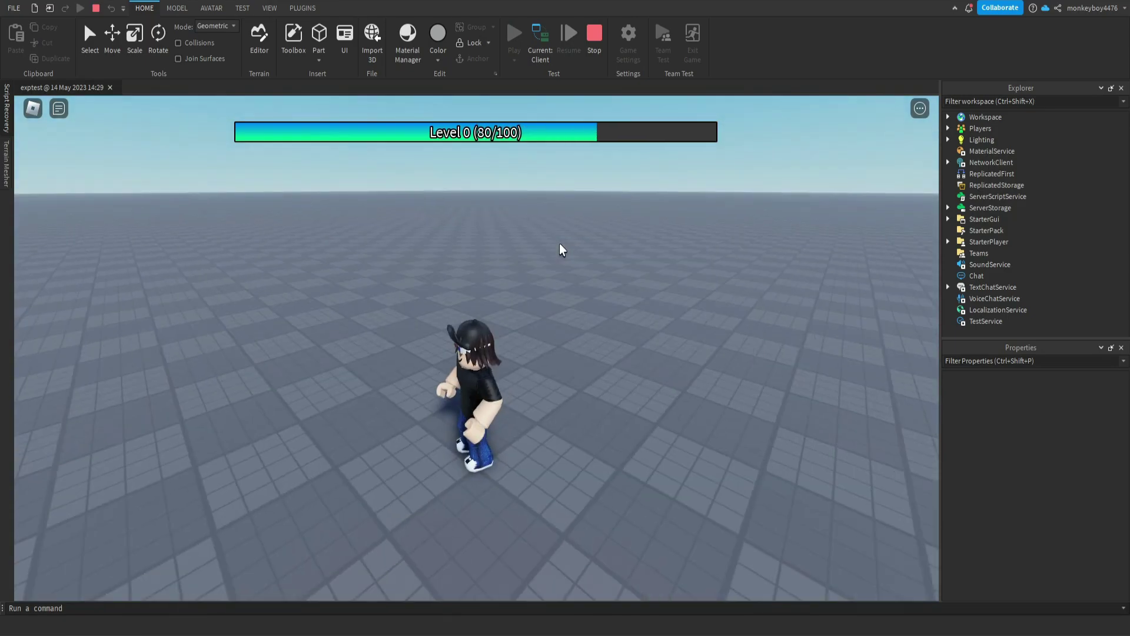
pyautogui.press('w')
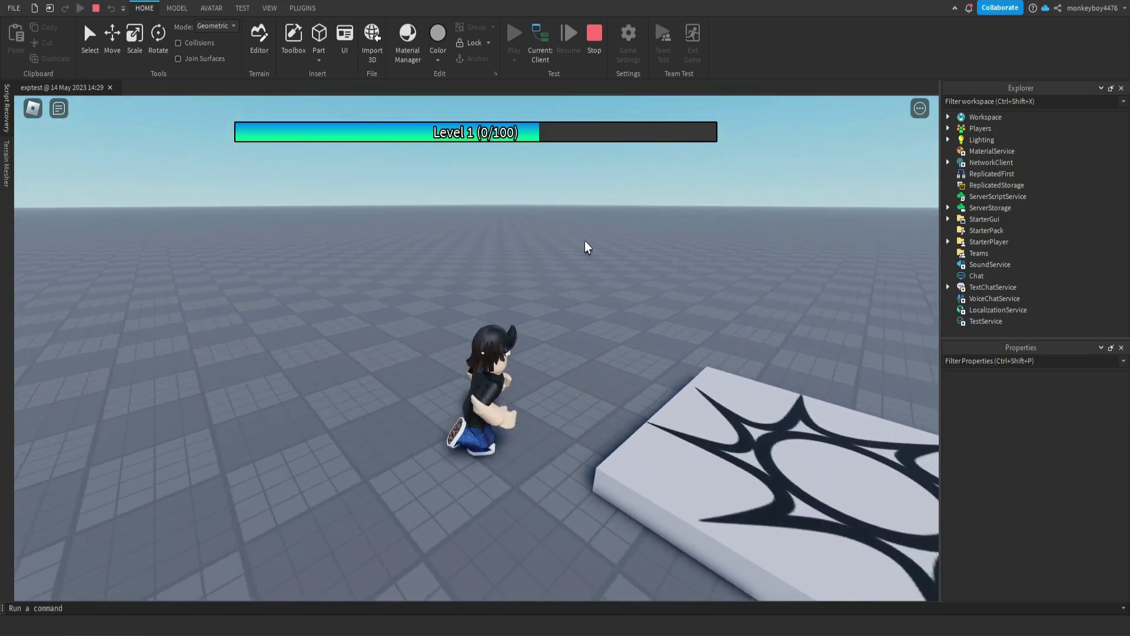
pyautogui.press('w')
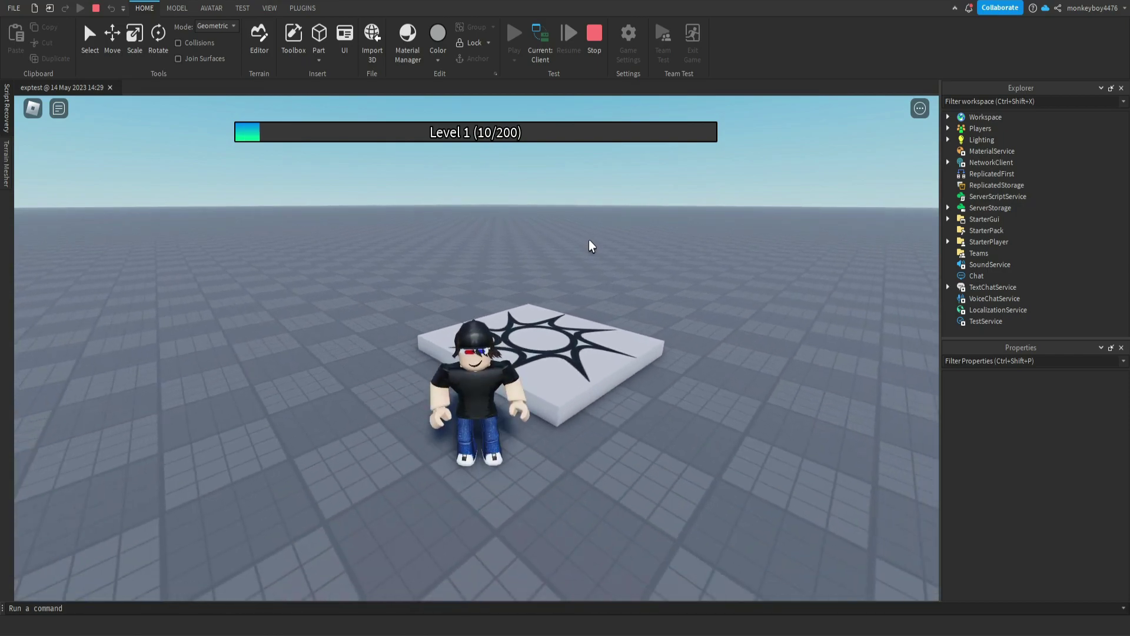